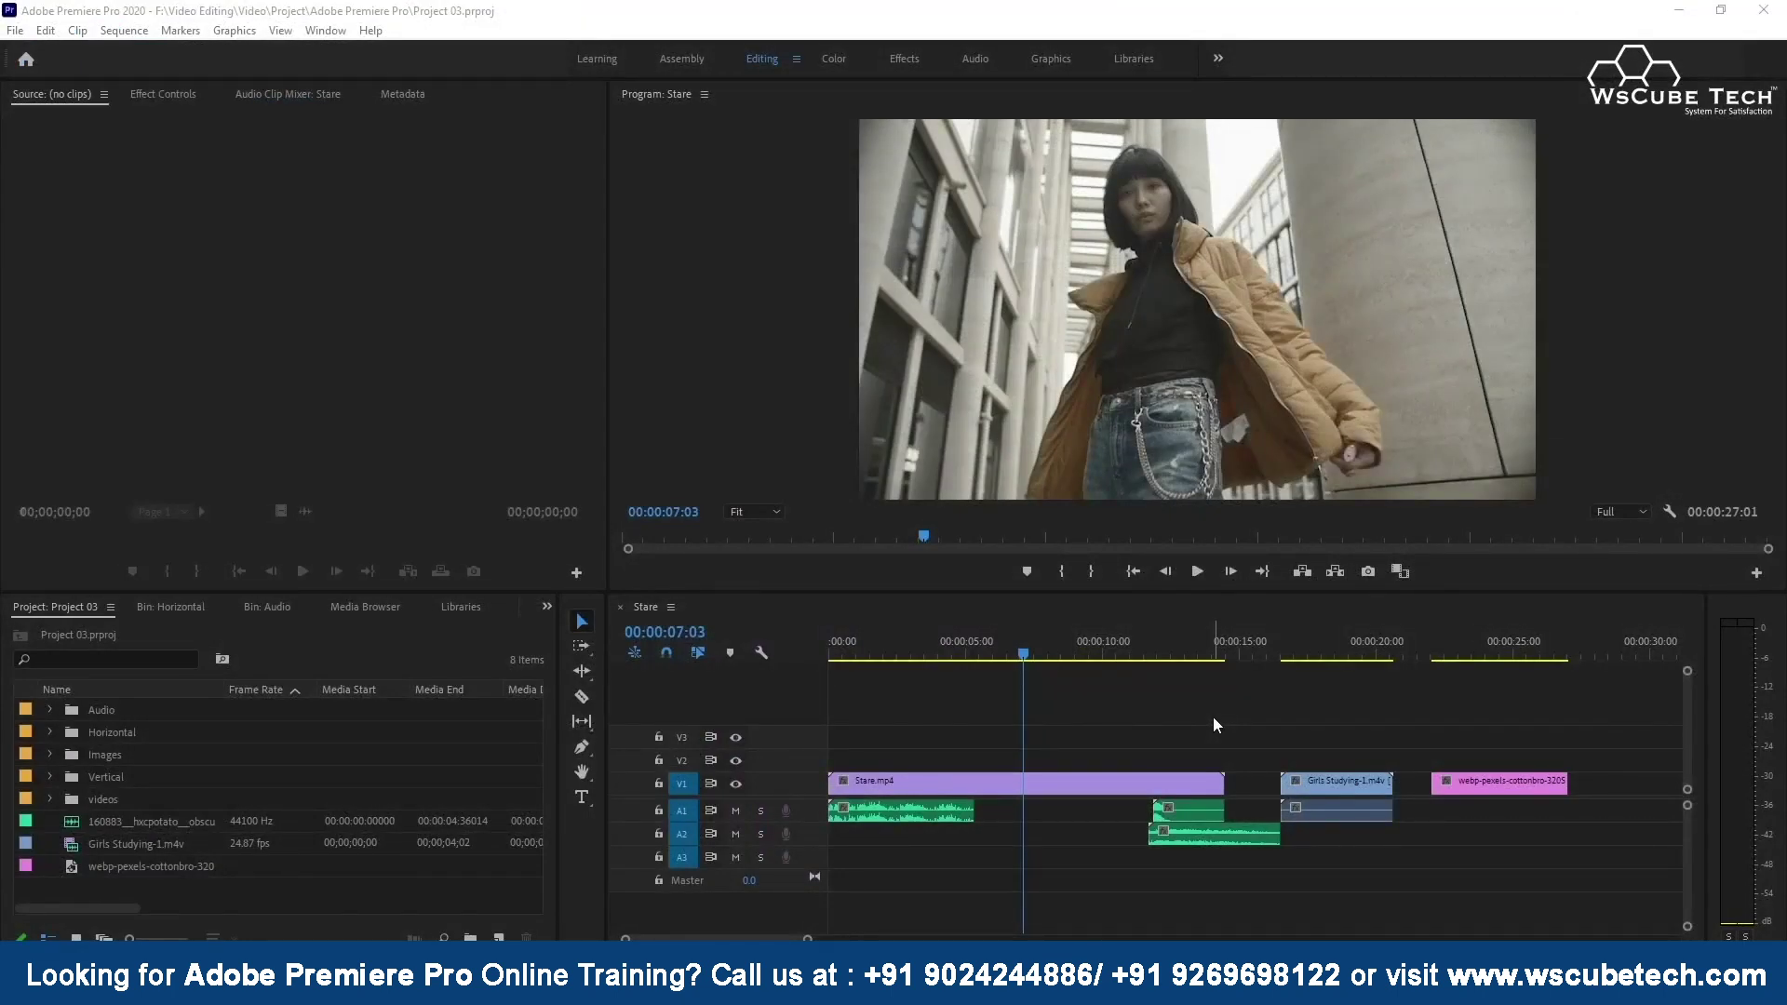
Move the pink clip from V1's end onto V2, overlapping Girls Studying, and preview from about 19 seconds.
click(1489, 781)
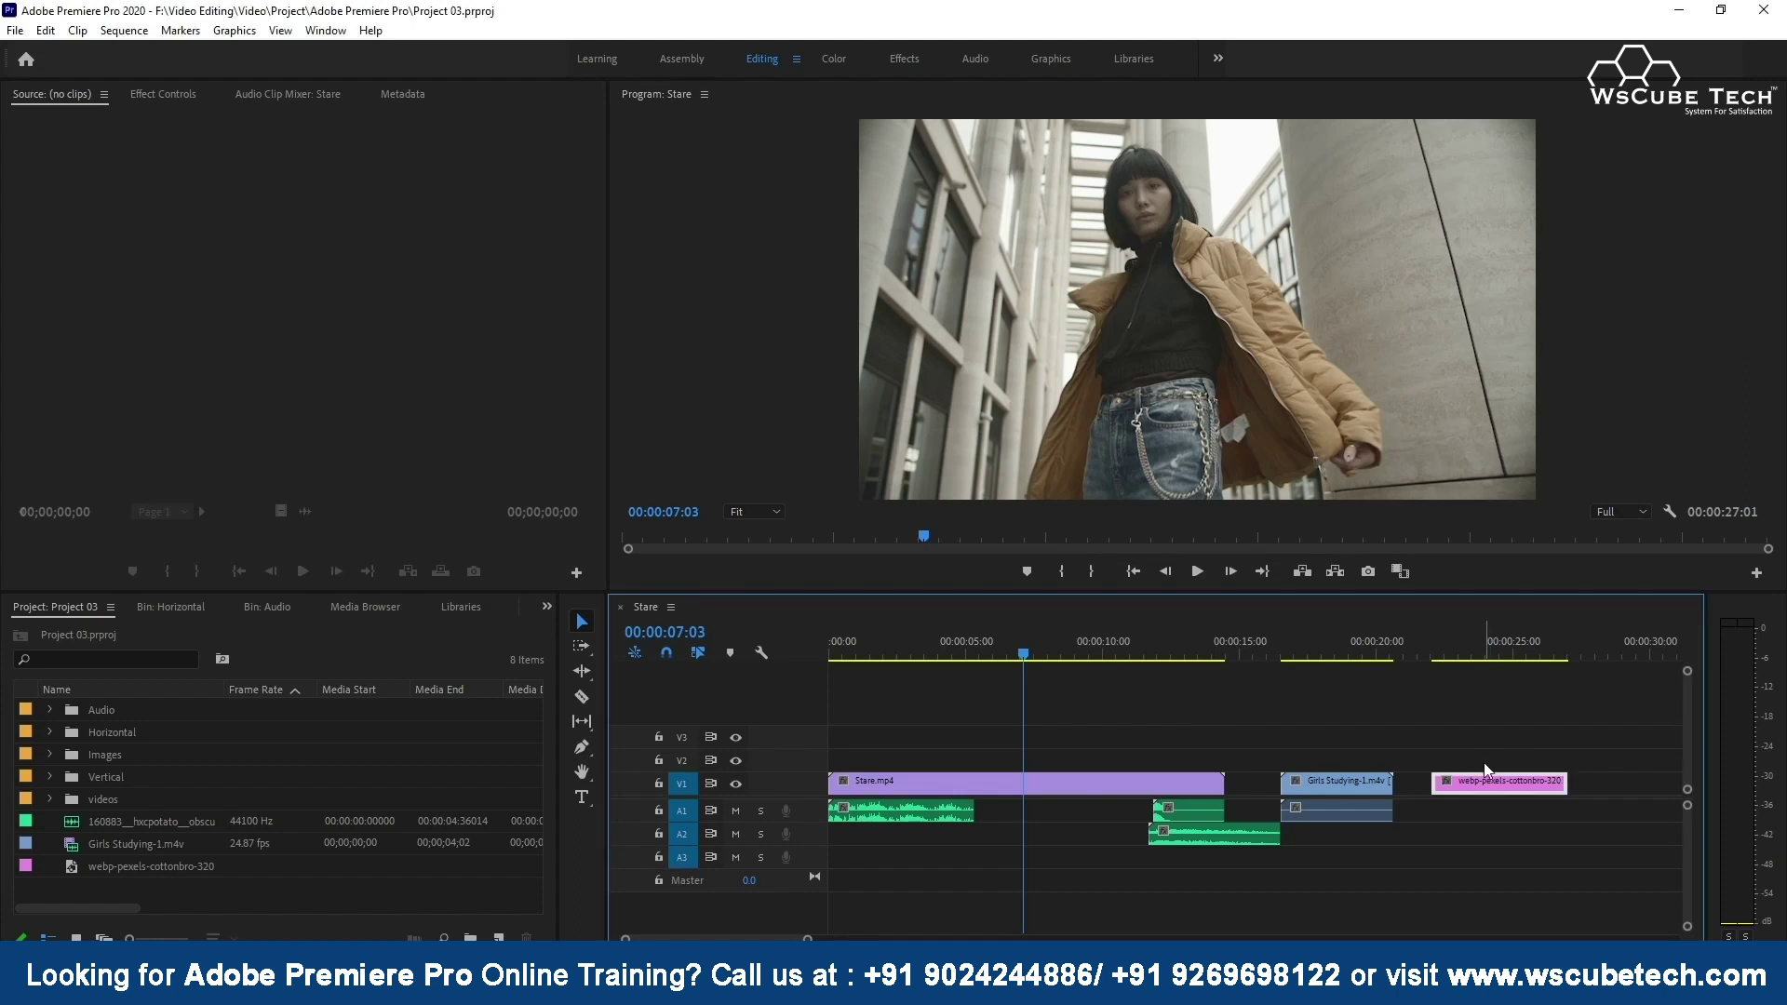
drag(1484, 784, 1420, 755)
click(1361, 655)
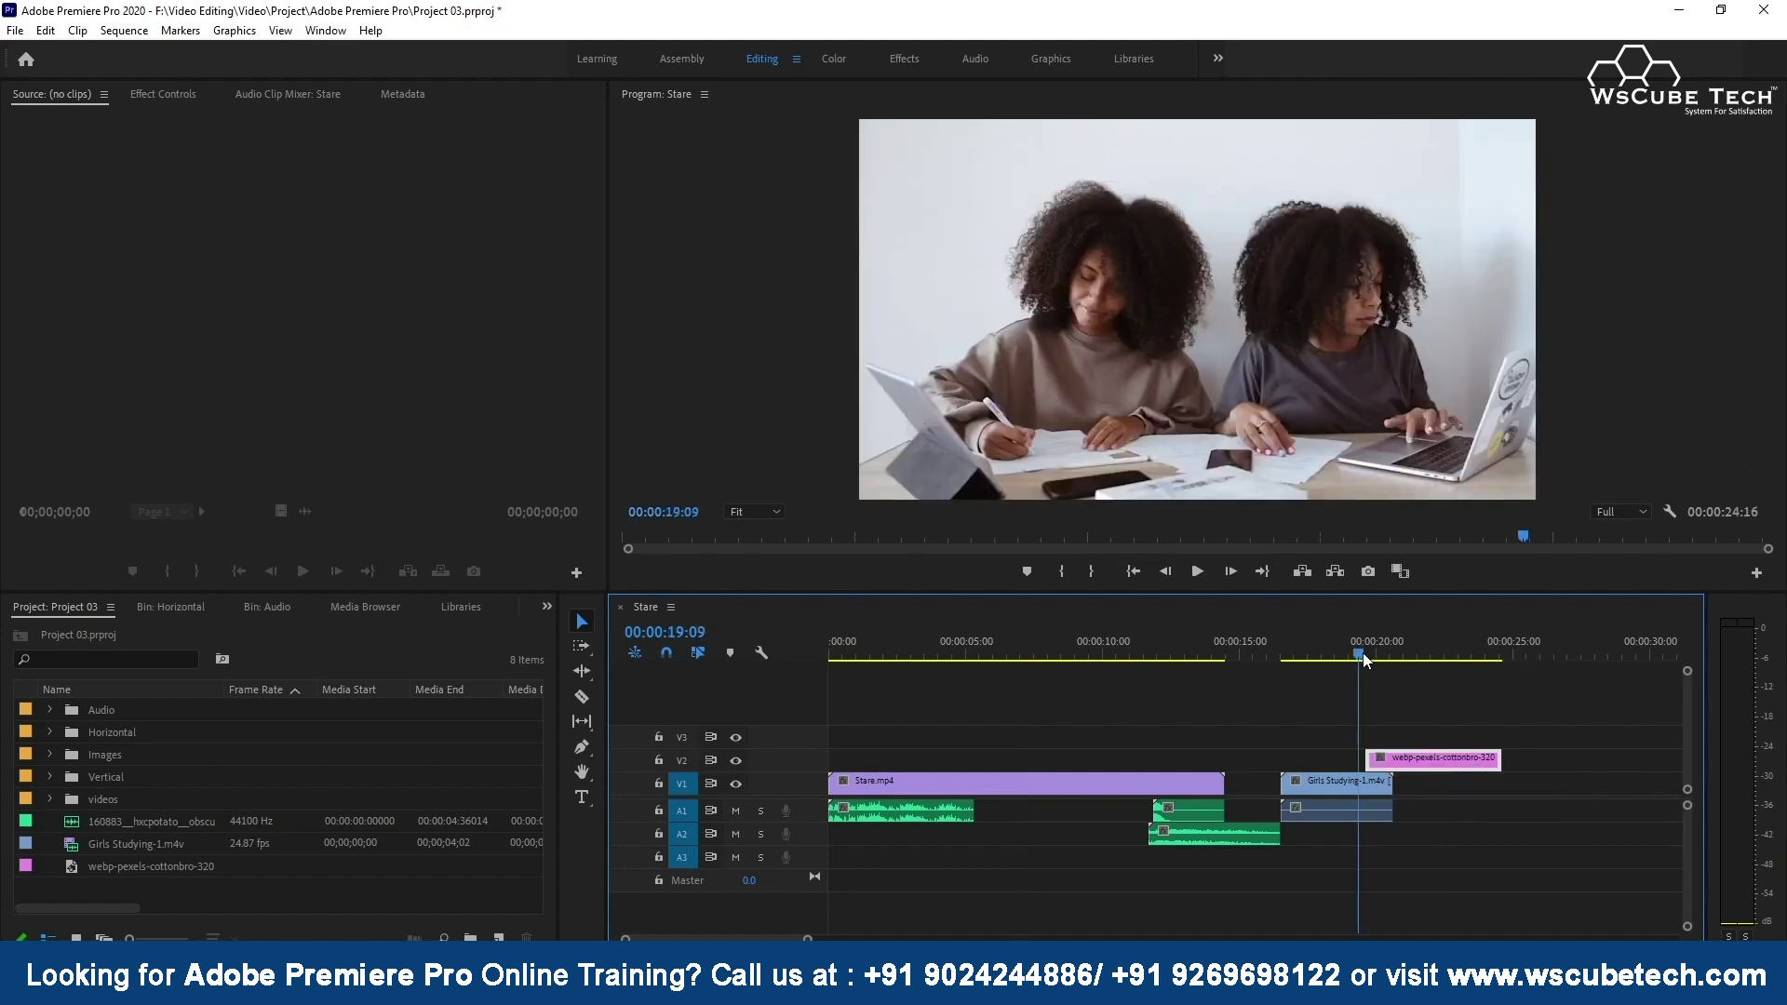
key(space)
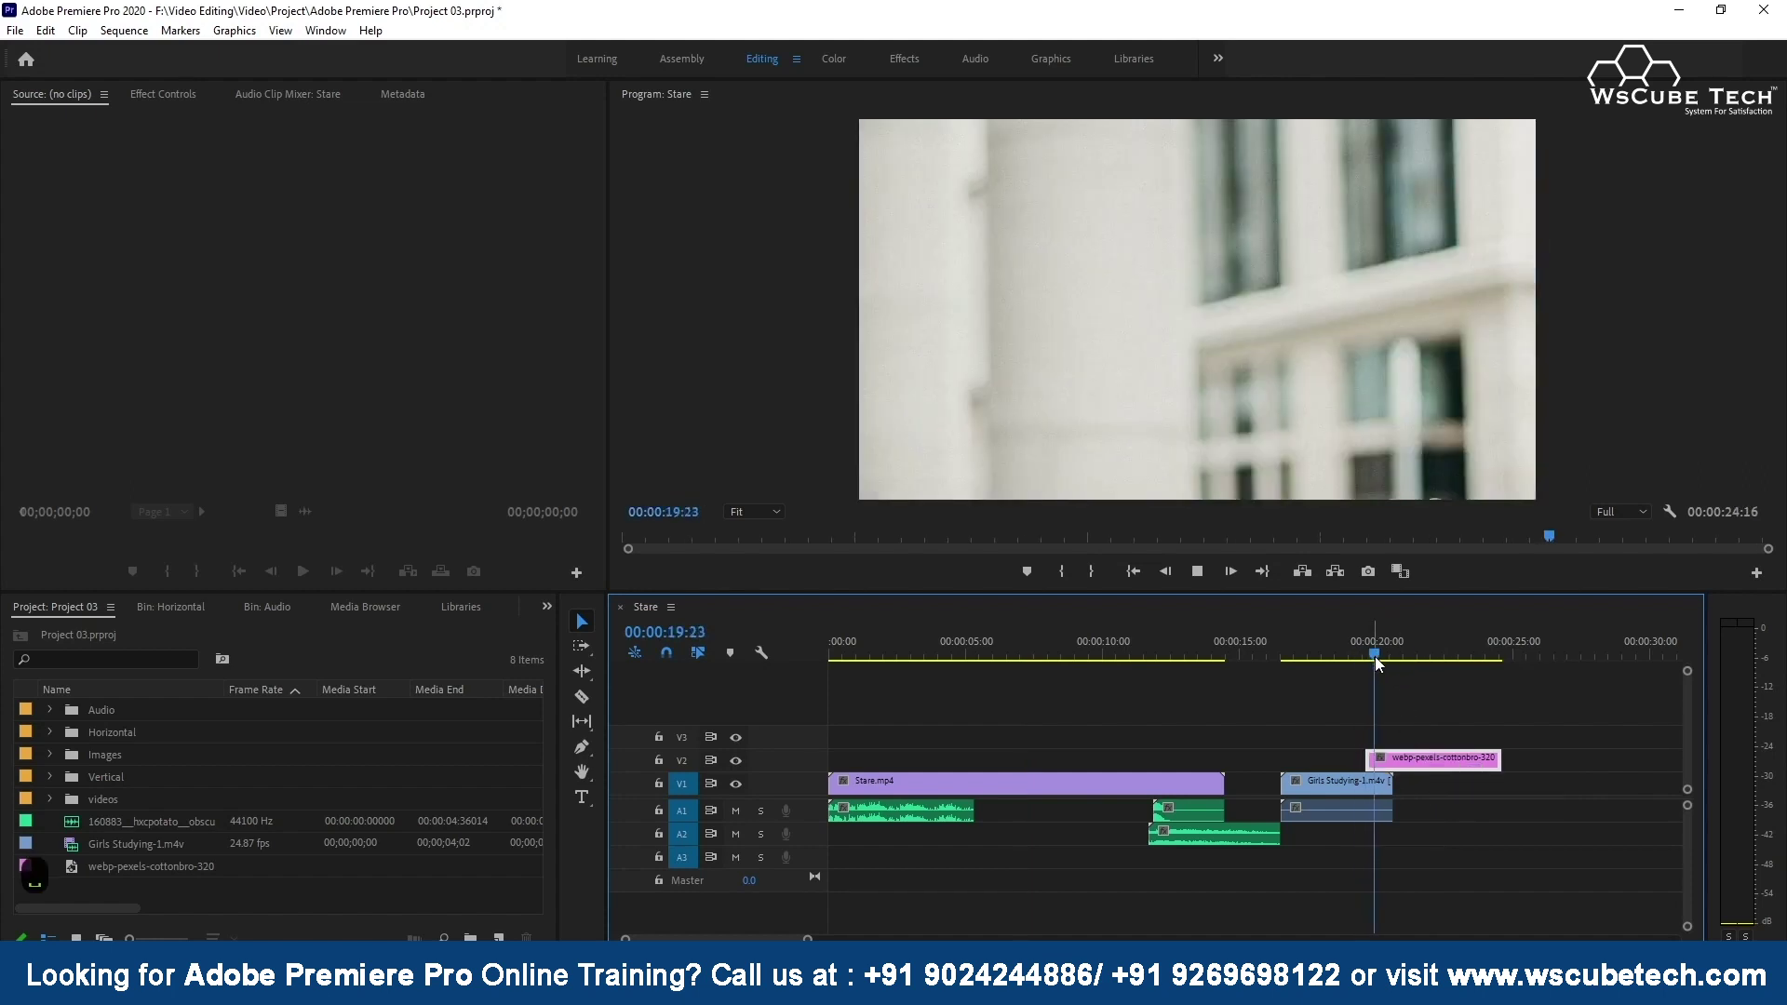
key(space)
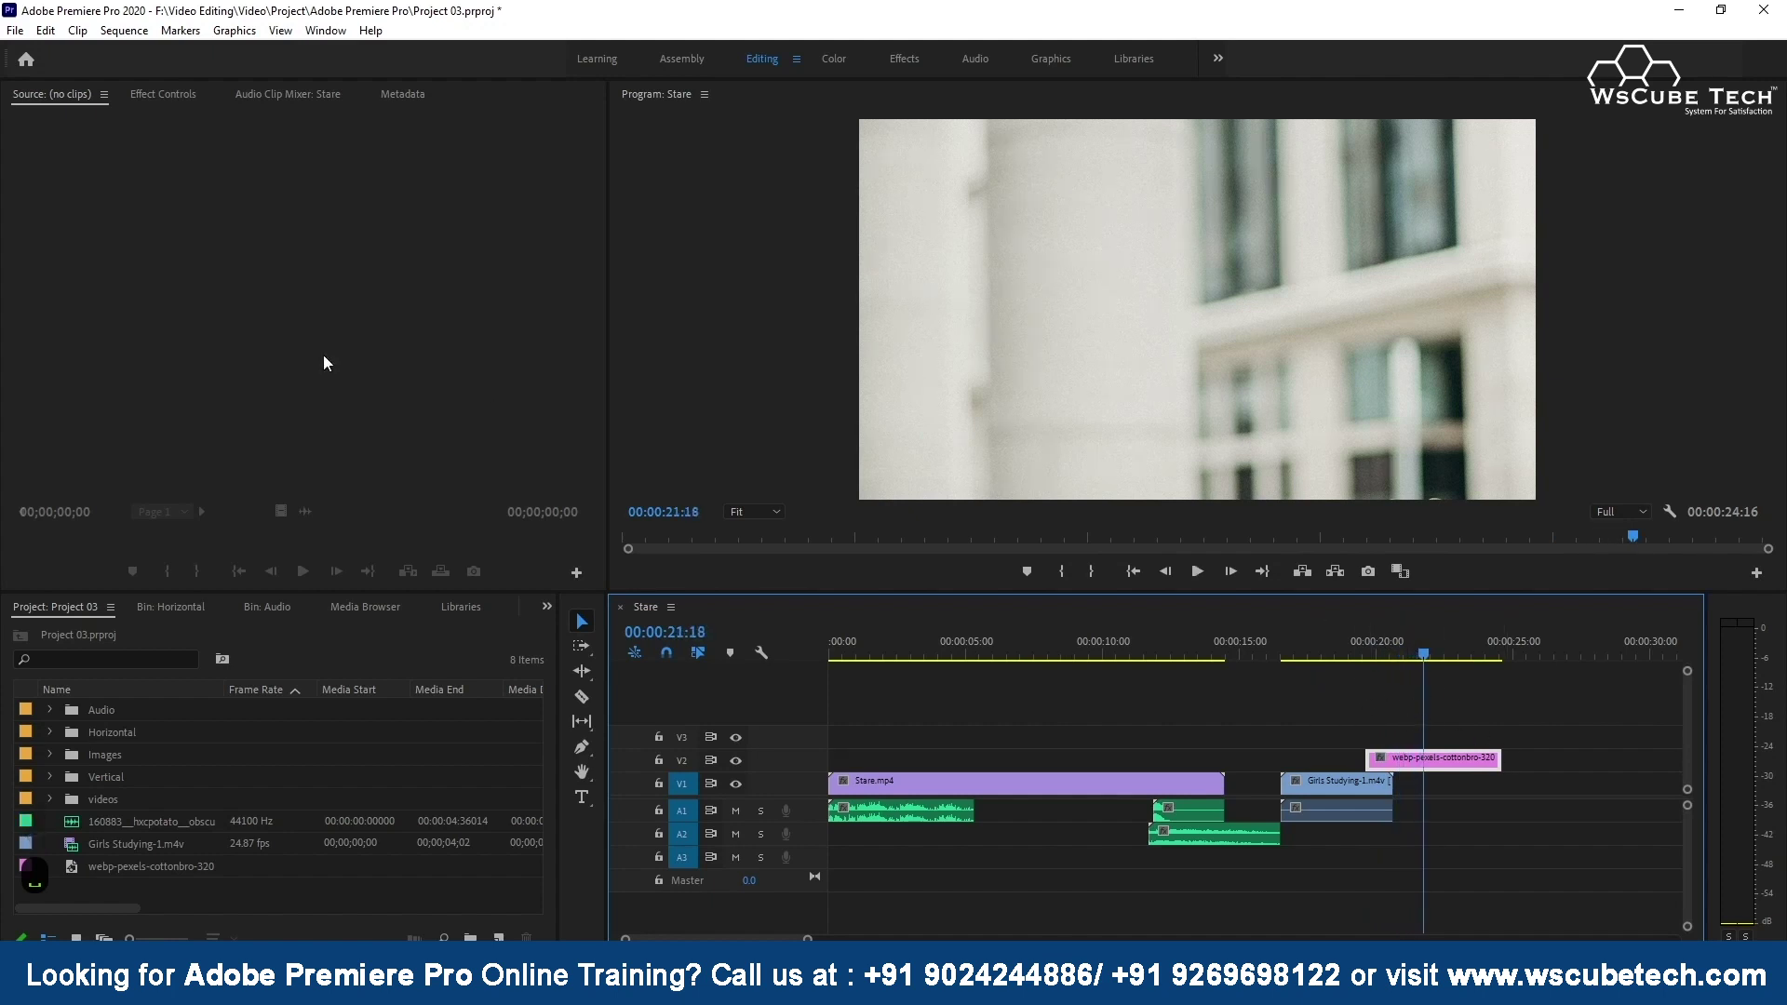
click(46, 30)
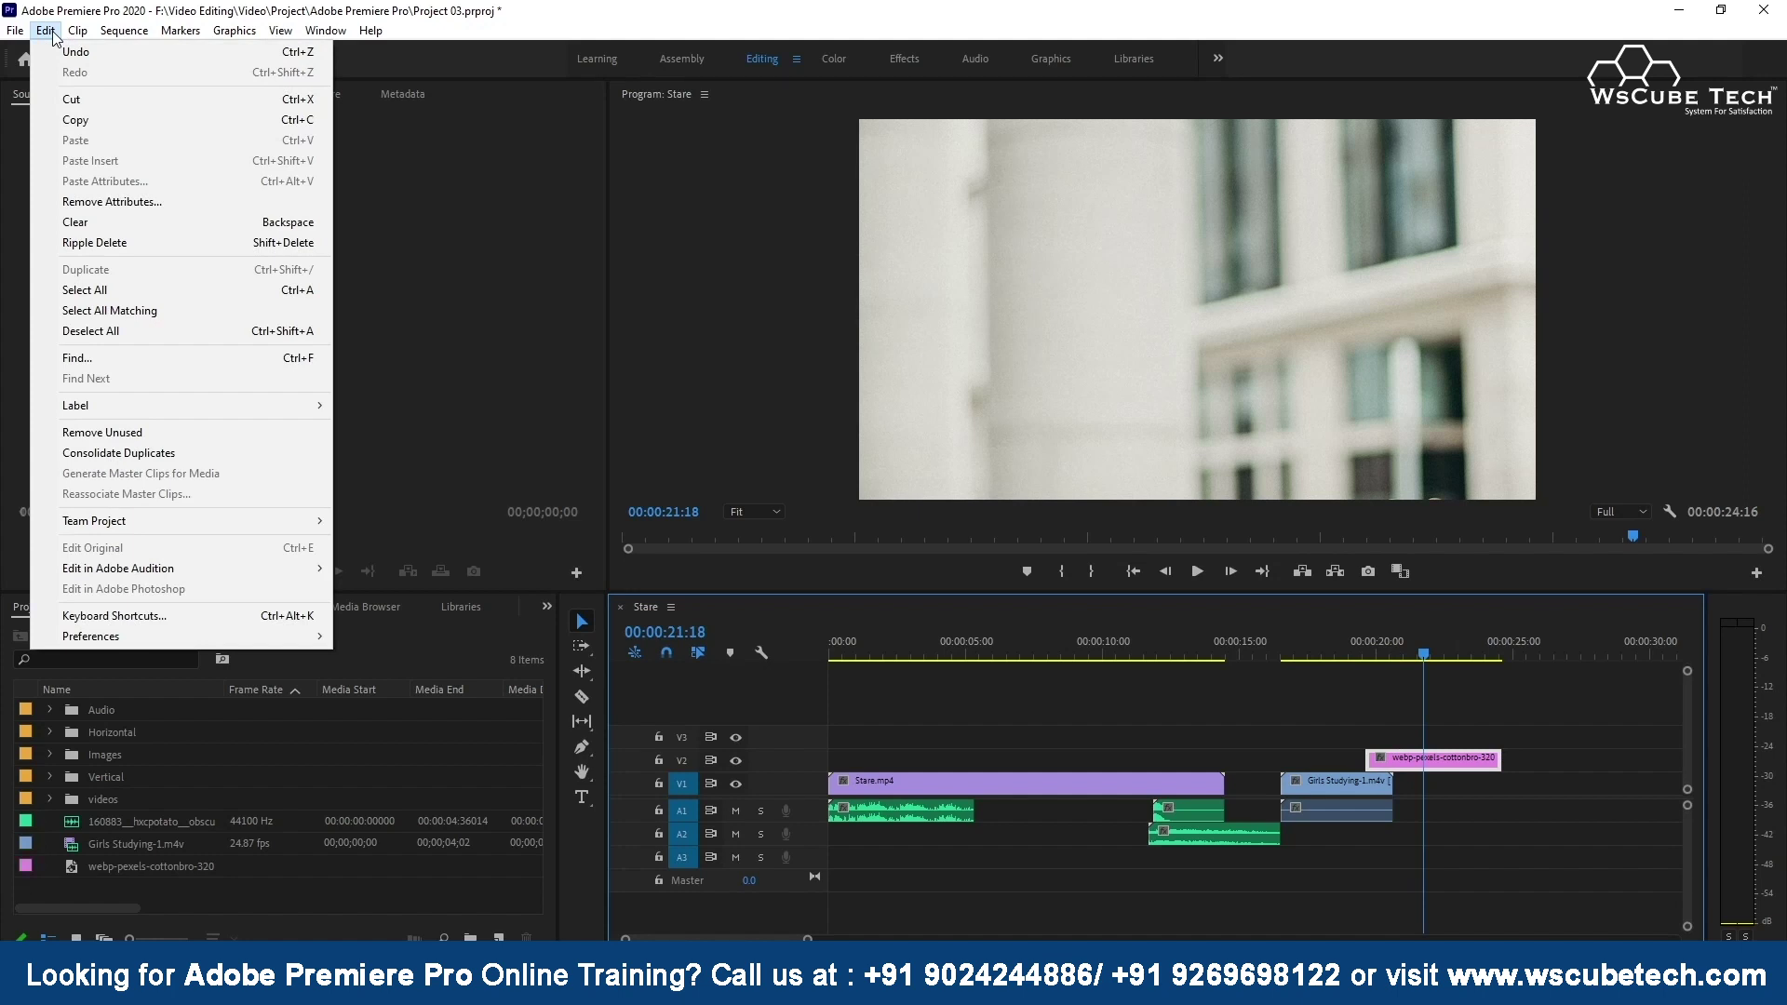
click(72, 53)
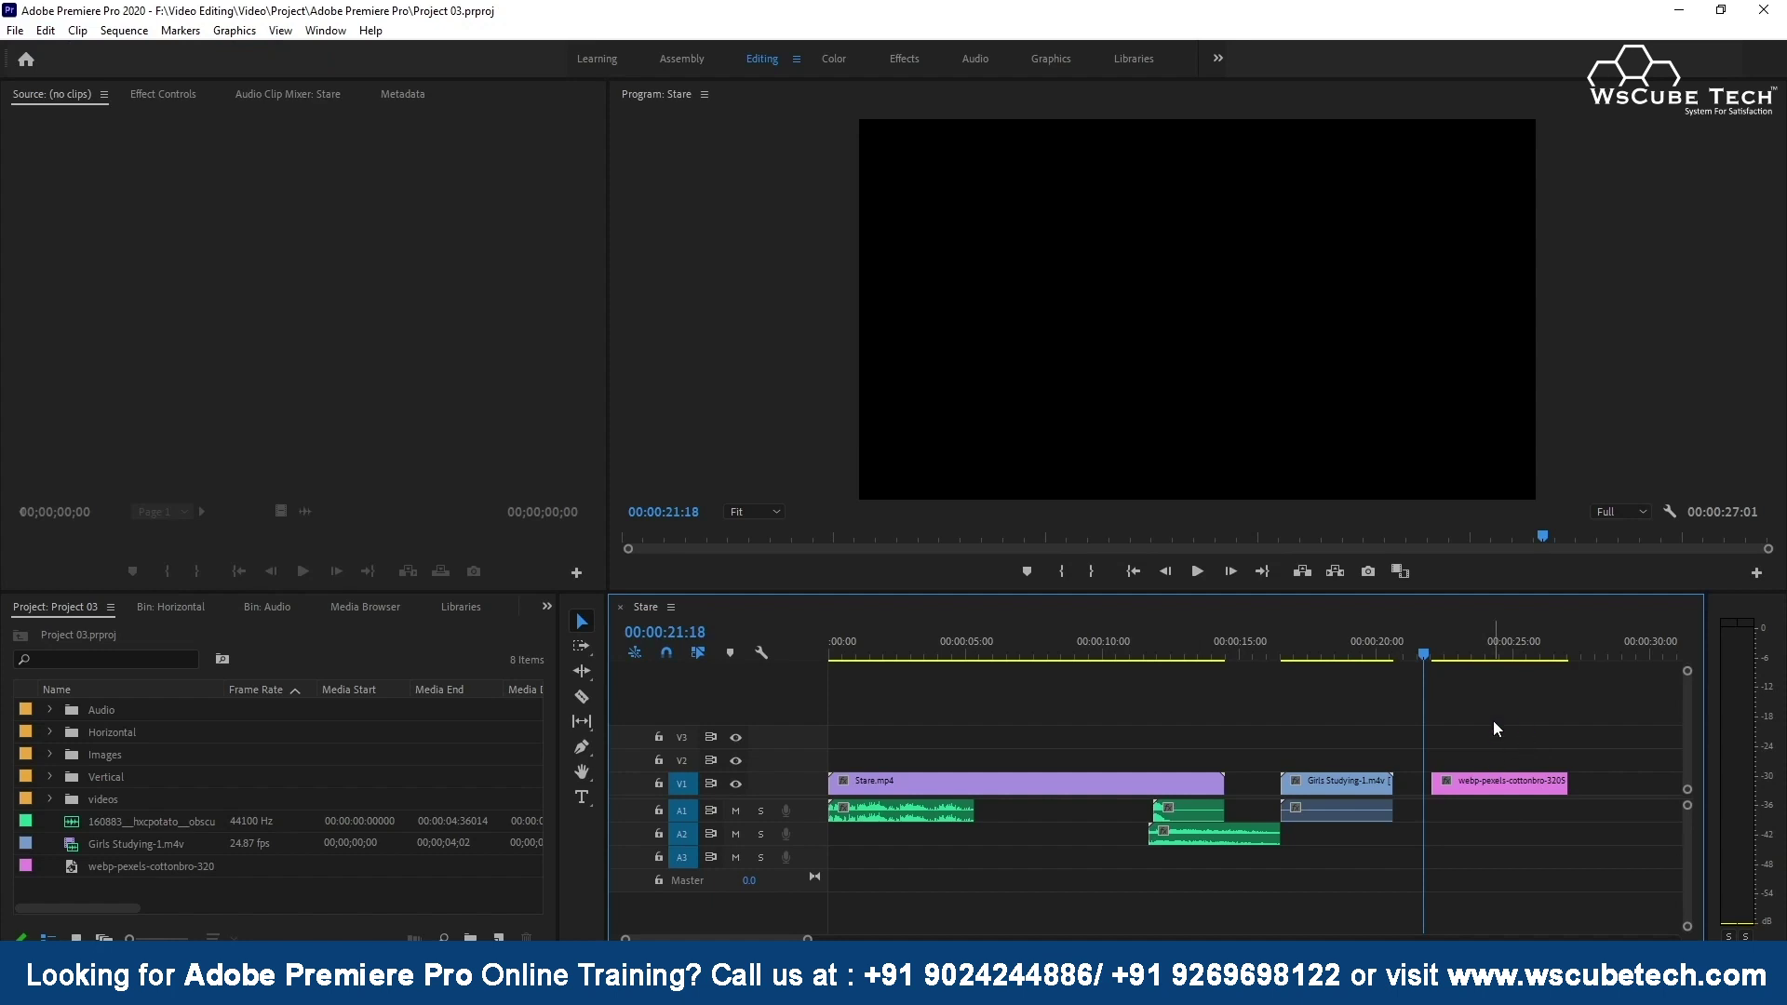
click(1478, 785)
drag(1479, 785, 1408, 761)
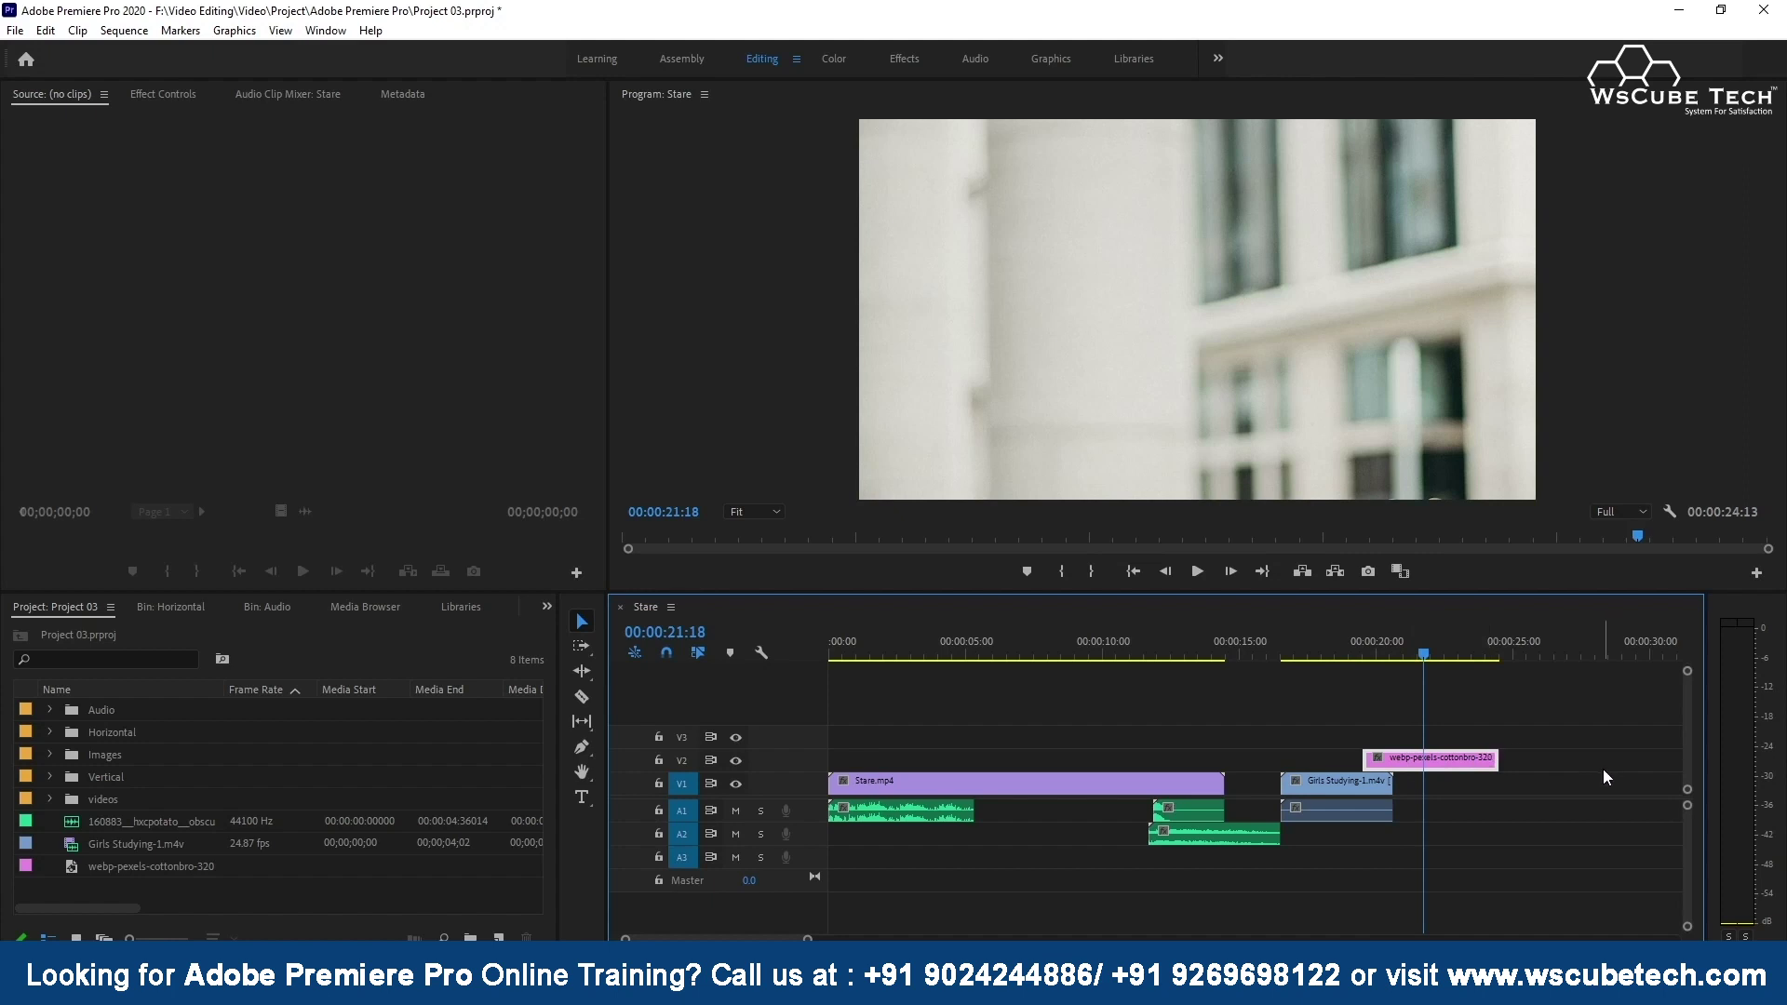
key(ctrl+z)
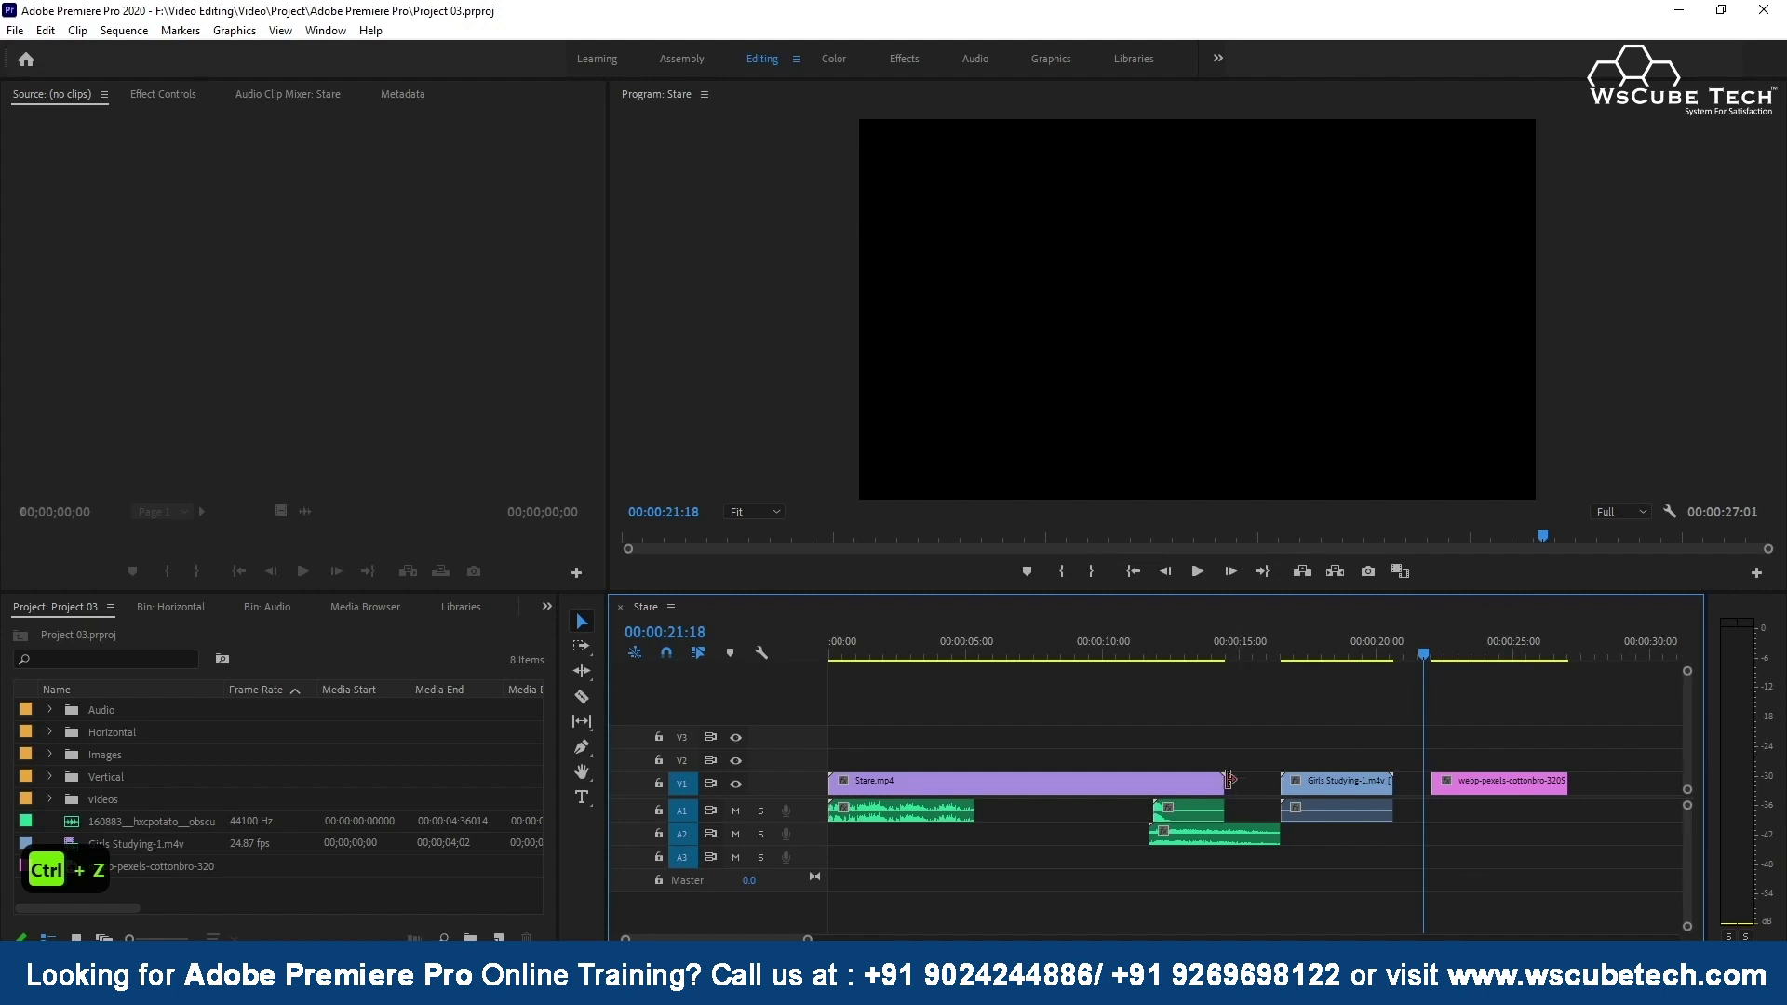
click(44, 27)
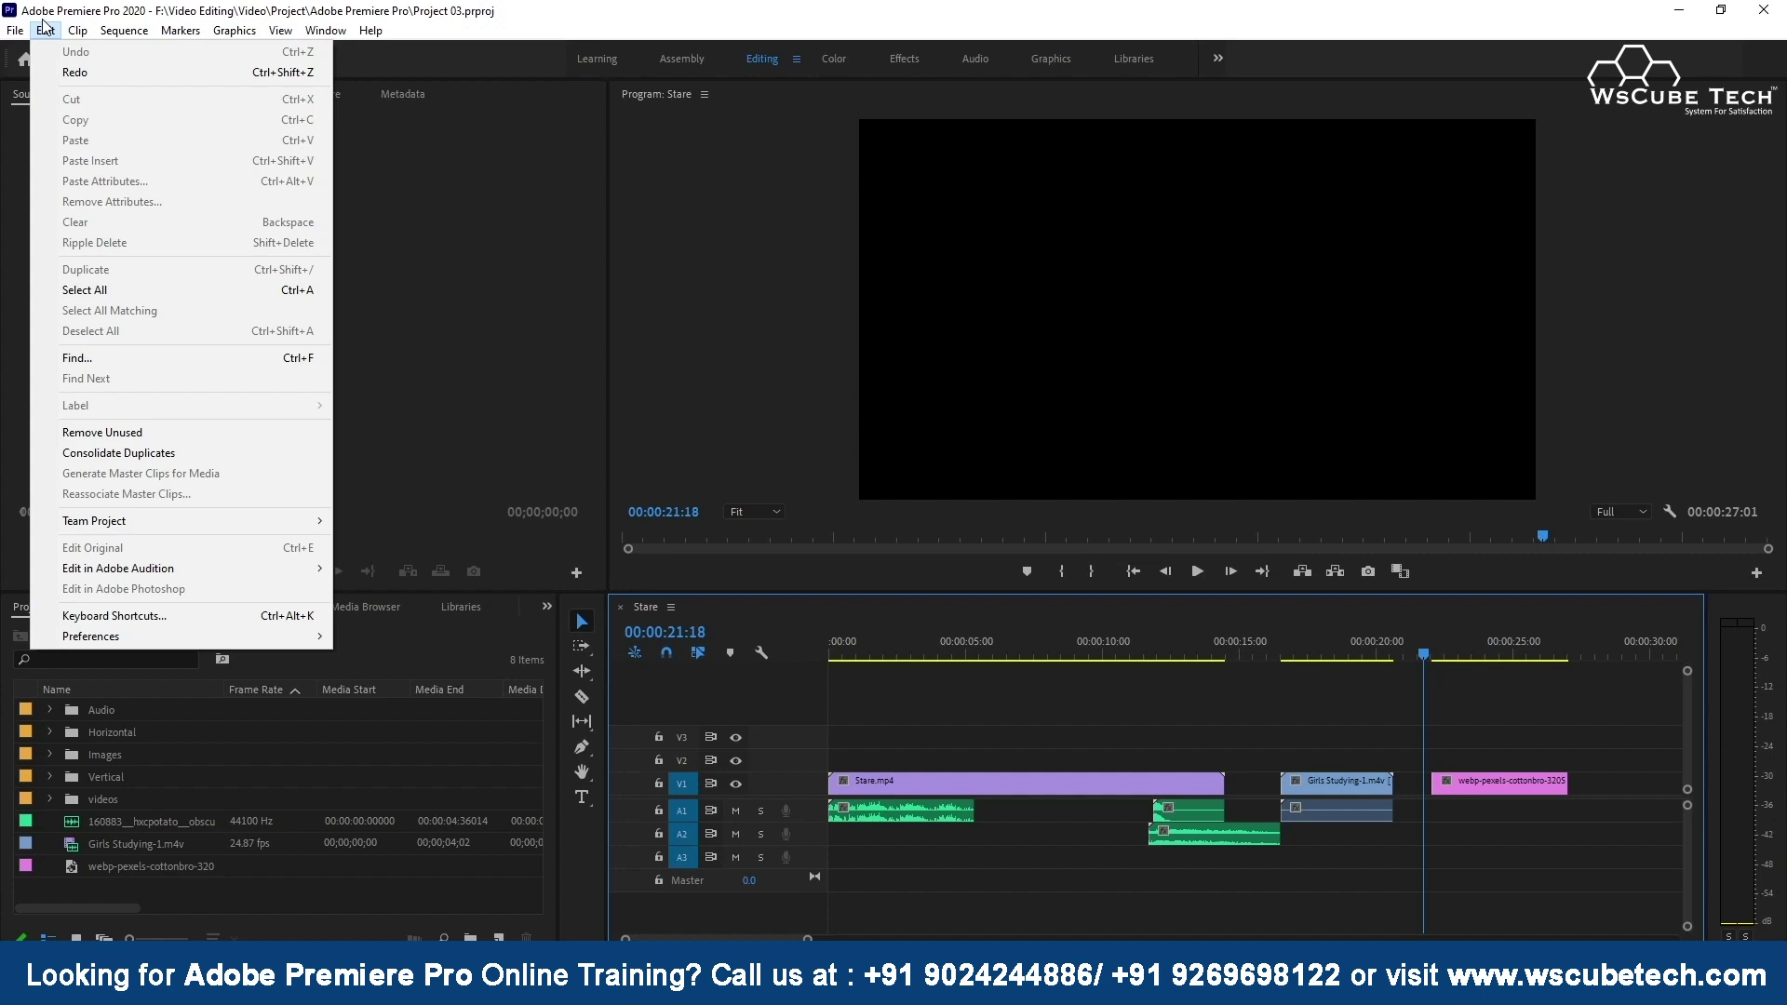
click(227, 74)
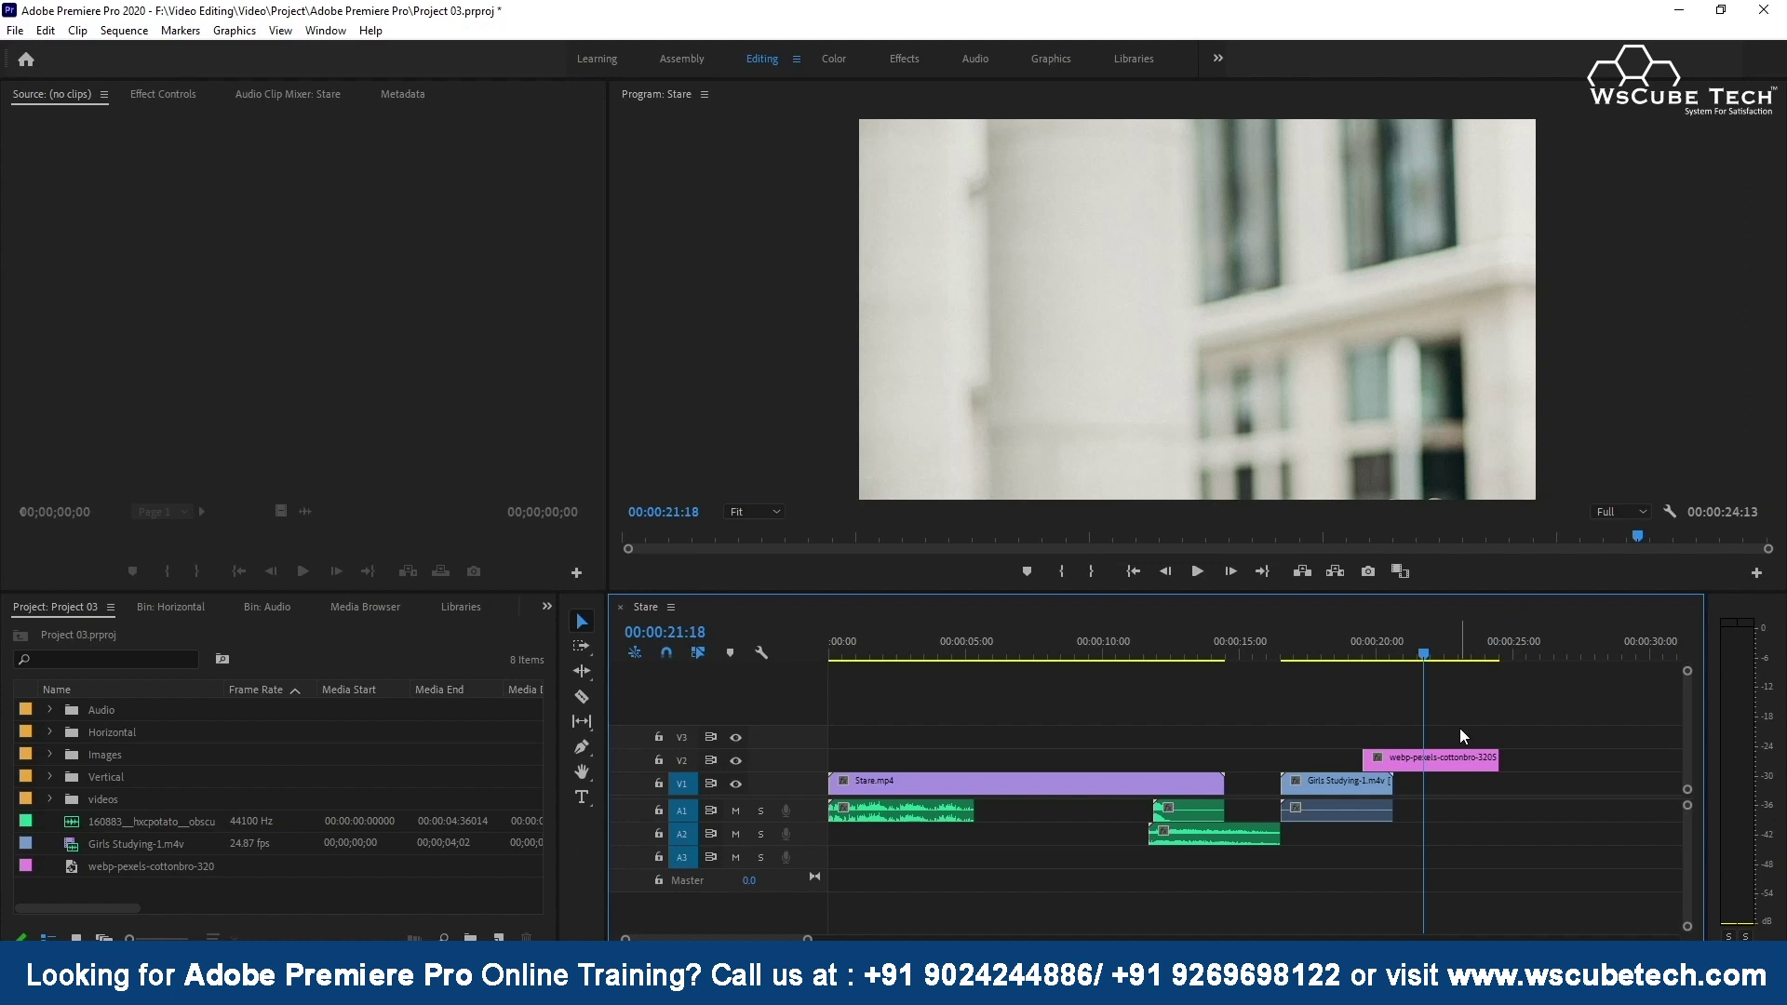
click(406, 606)
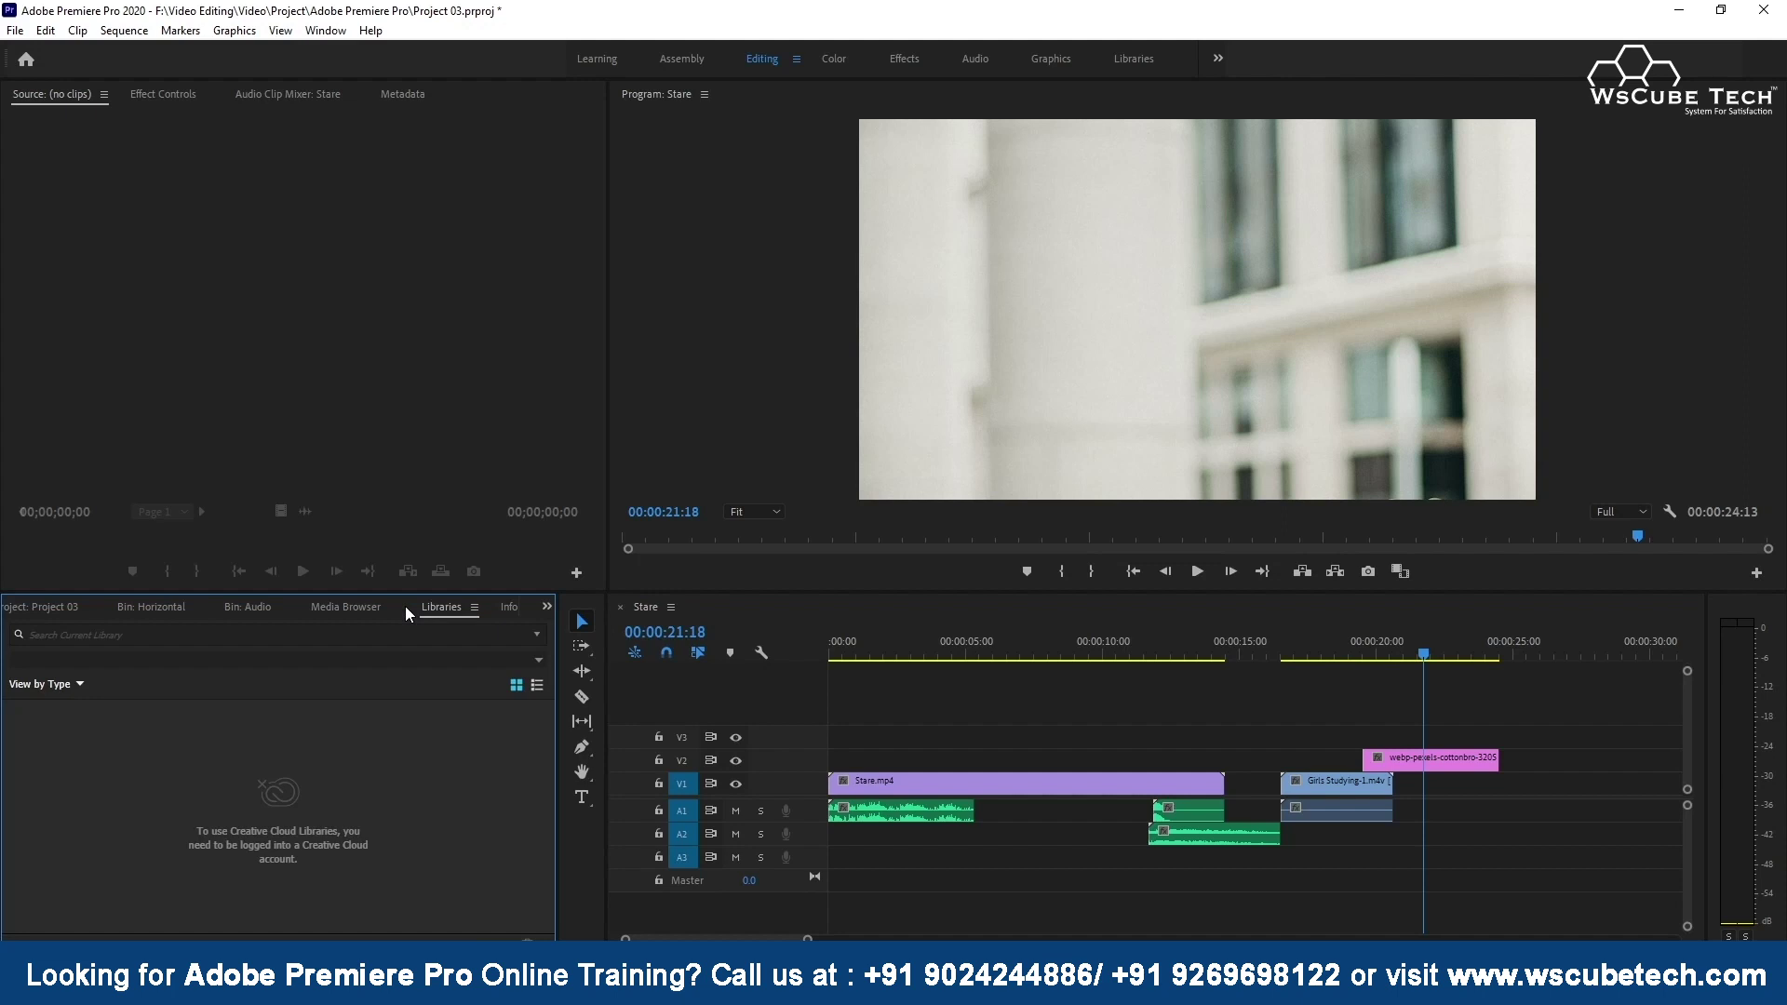
Scroll the panel tabs to show History listing New/Open and Lift & Overwrite Selection.
scroll(326, 602, down, 1)
scroll(328, 602, down, 1)
scroll(326, 601, down, 1)
scroll(327, 602, down, 1)
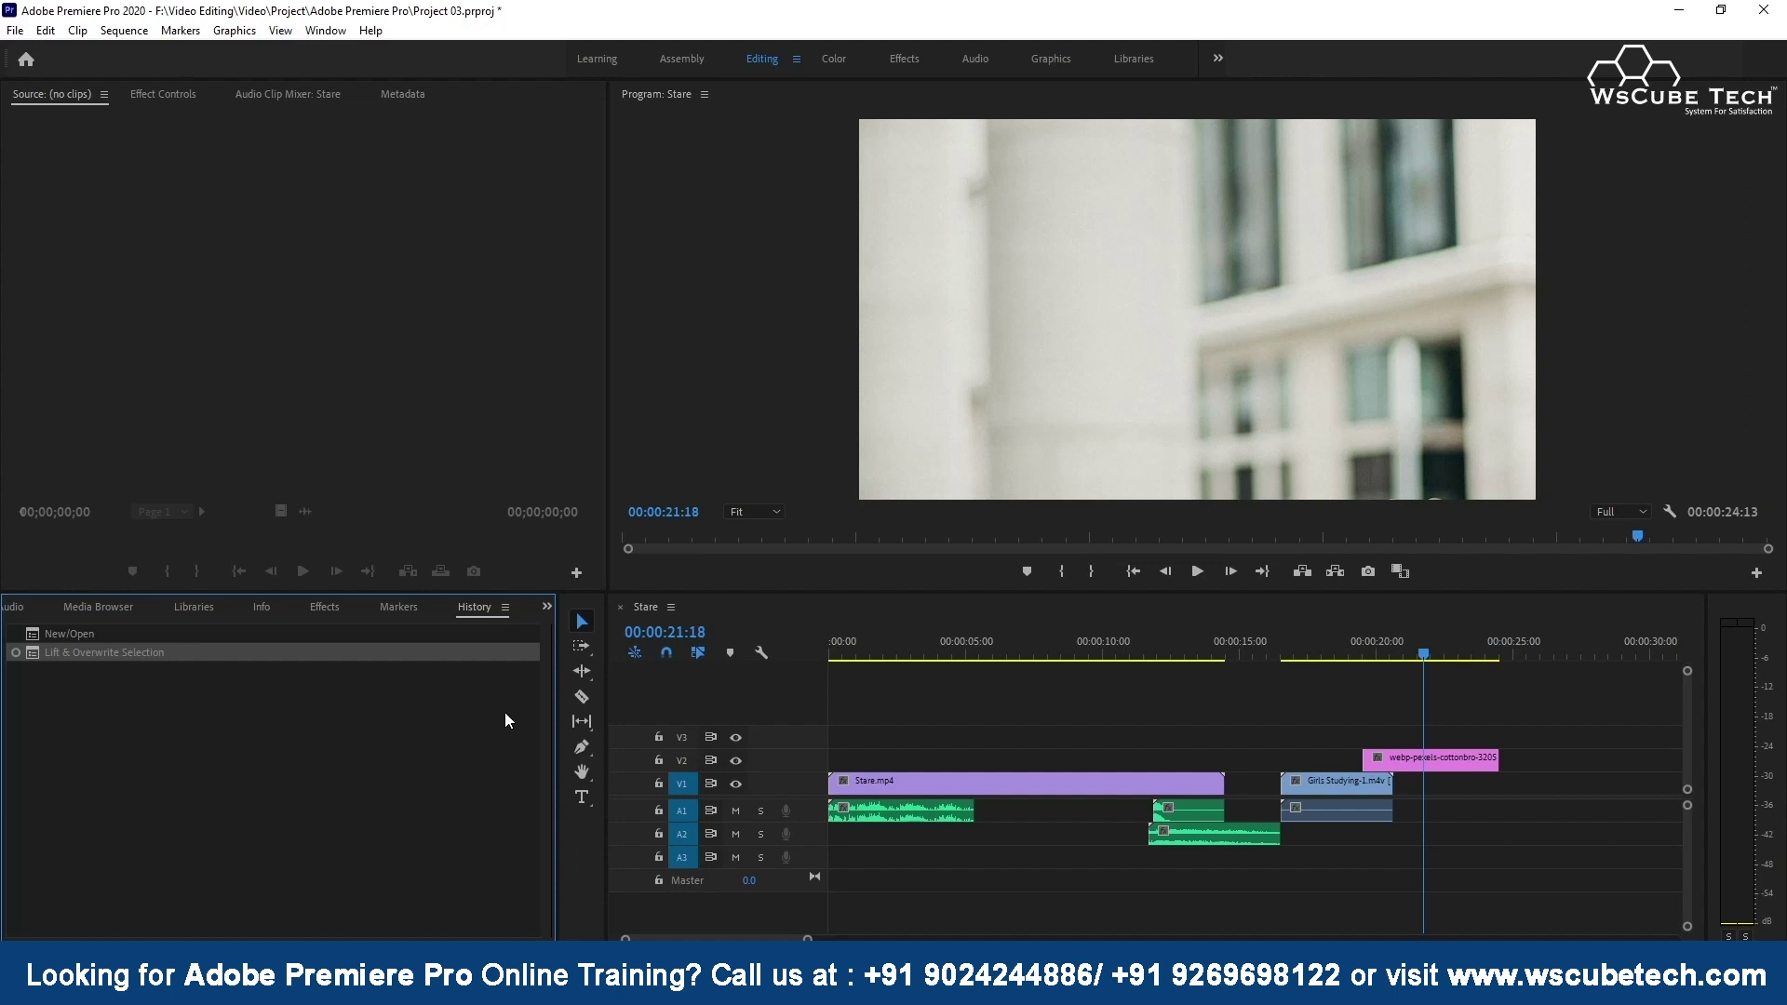
click(325, 32)
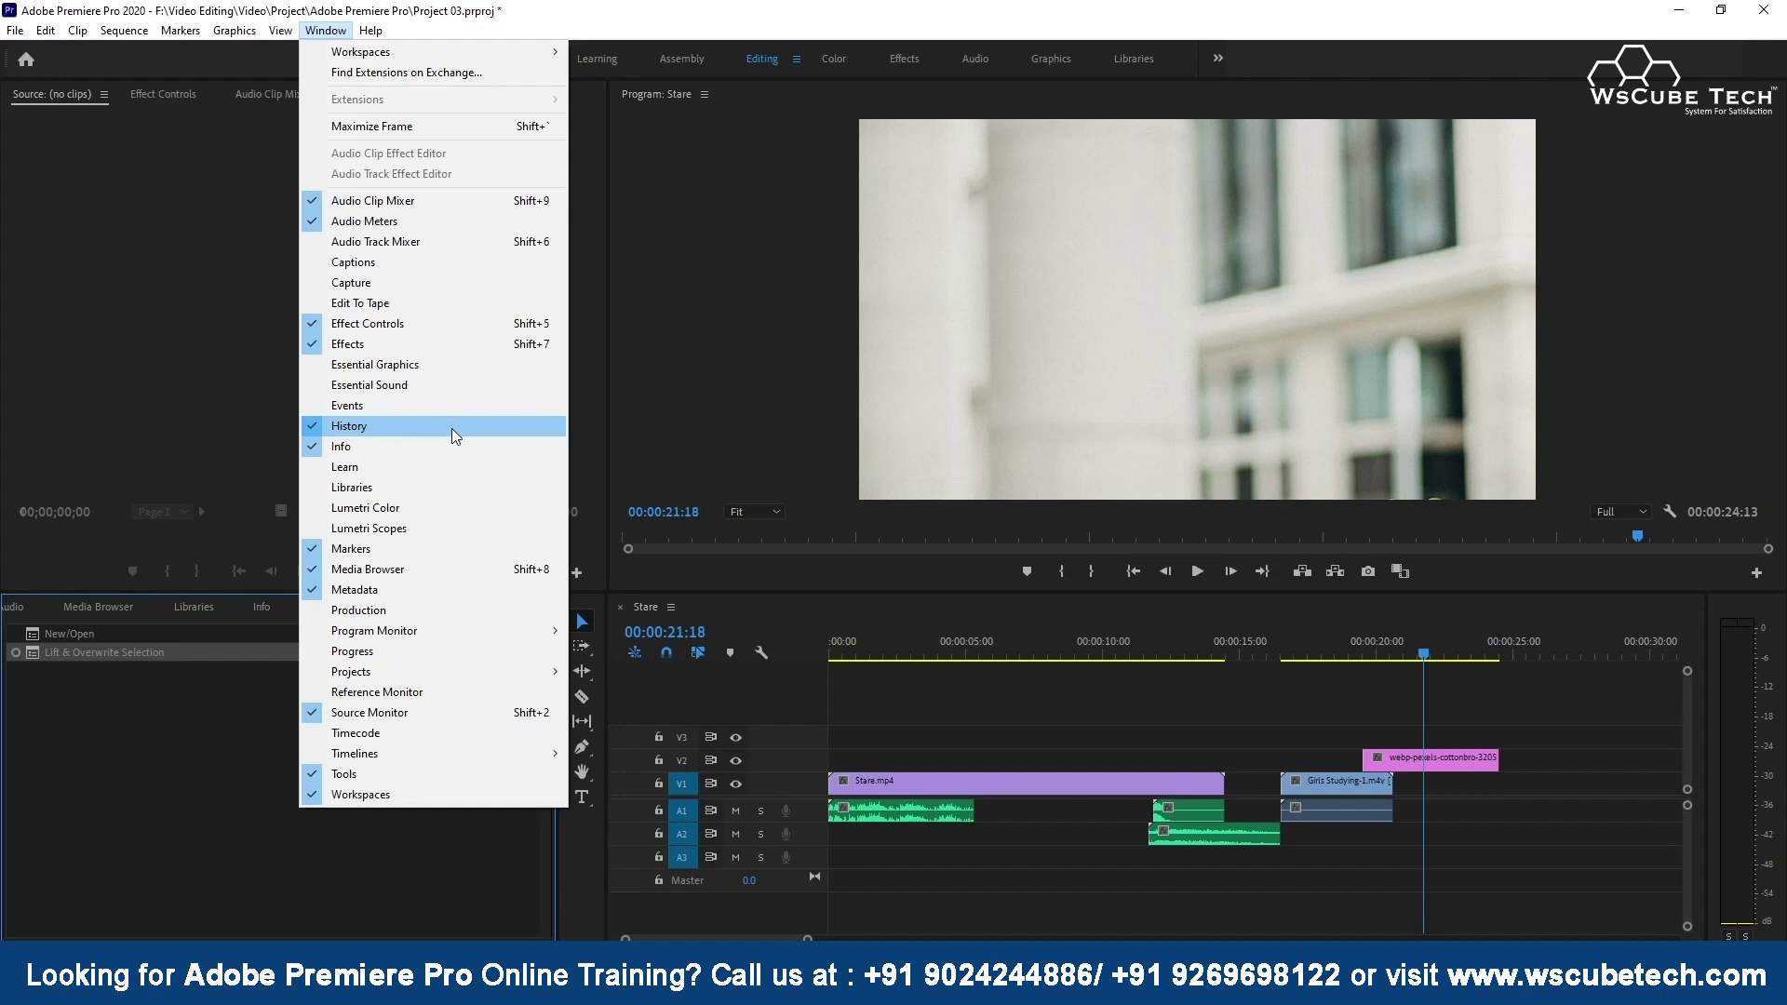
click(329, 31)
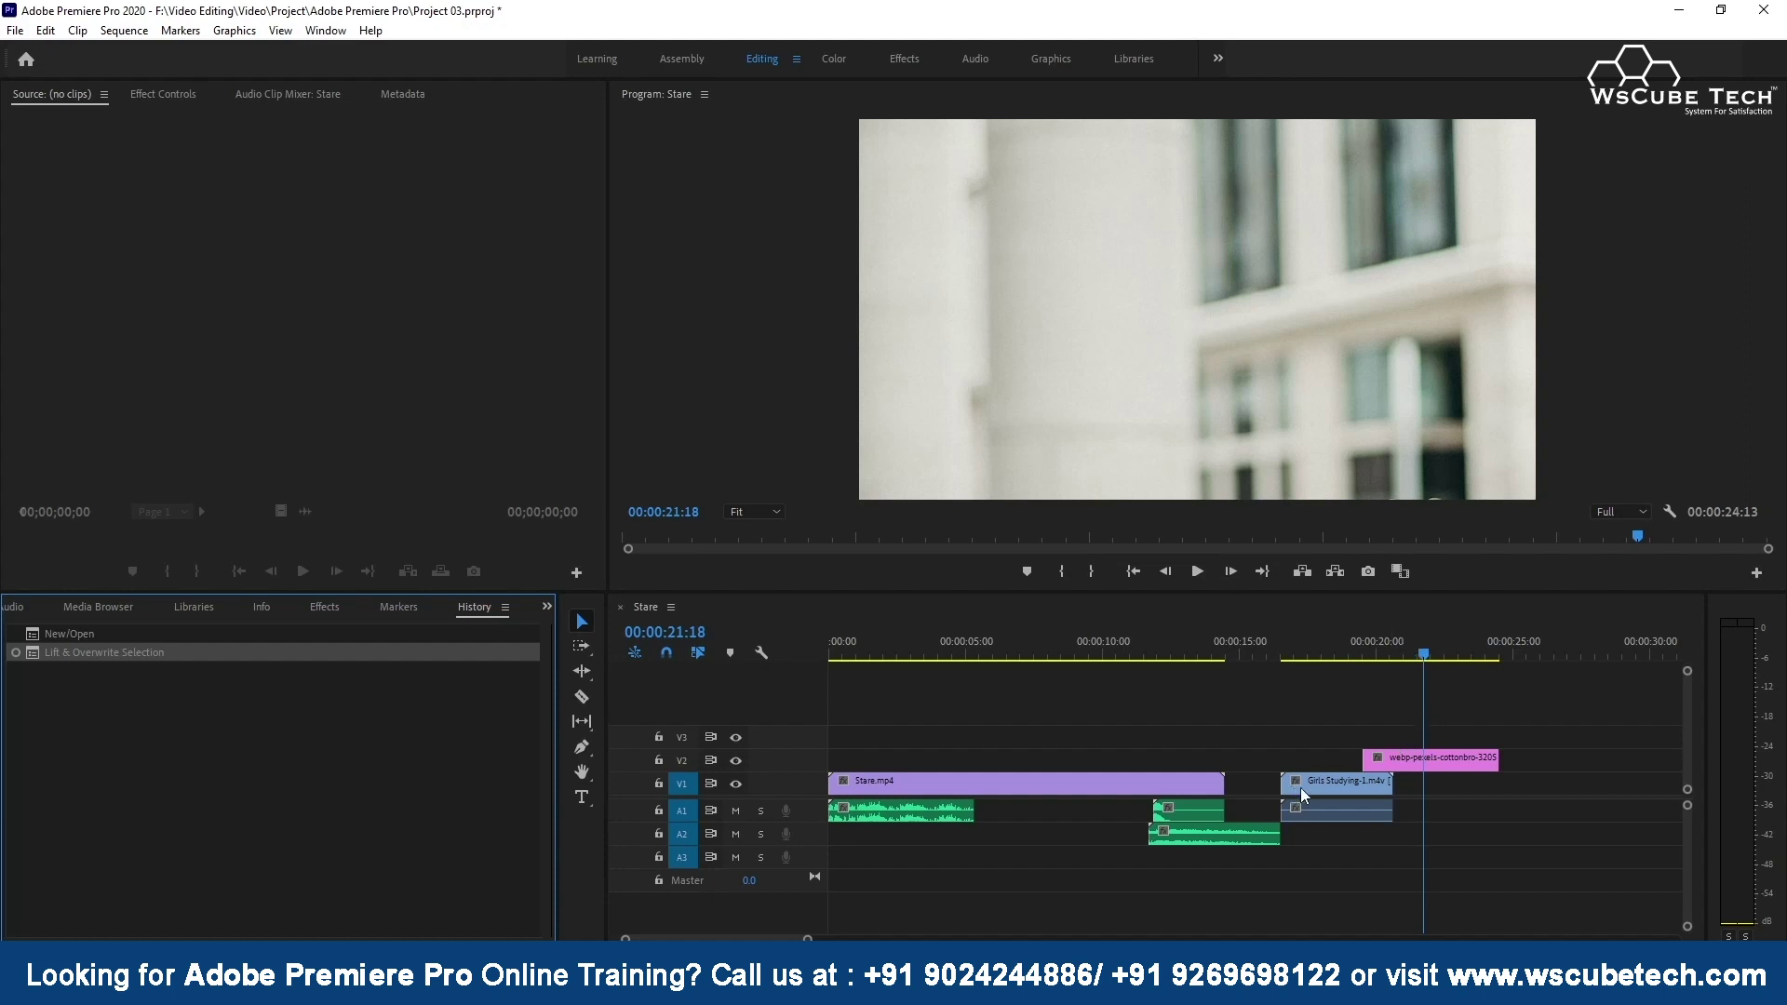
Shift Girls Studying slightly later on V1 and razor-cut the pink V2 clip in two.
drag(1336, 787, 1397, 788)
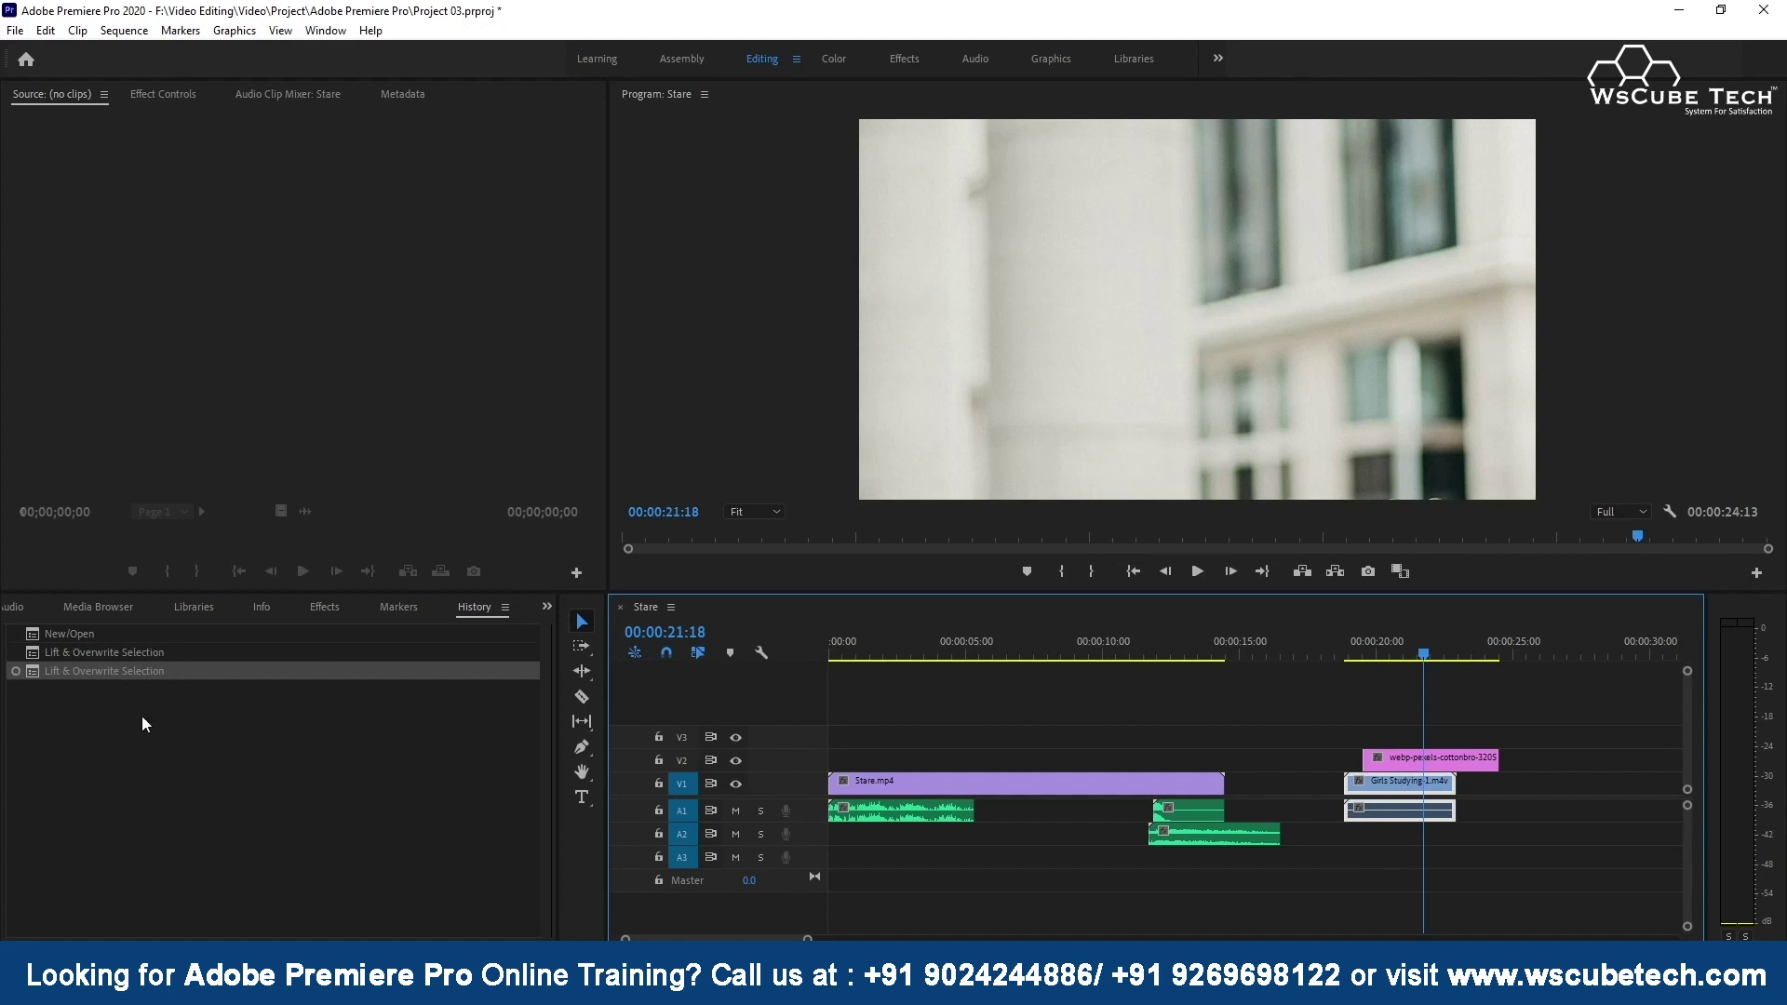
key(c)
click(1461, 758)
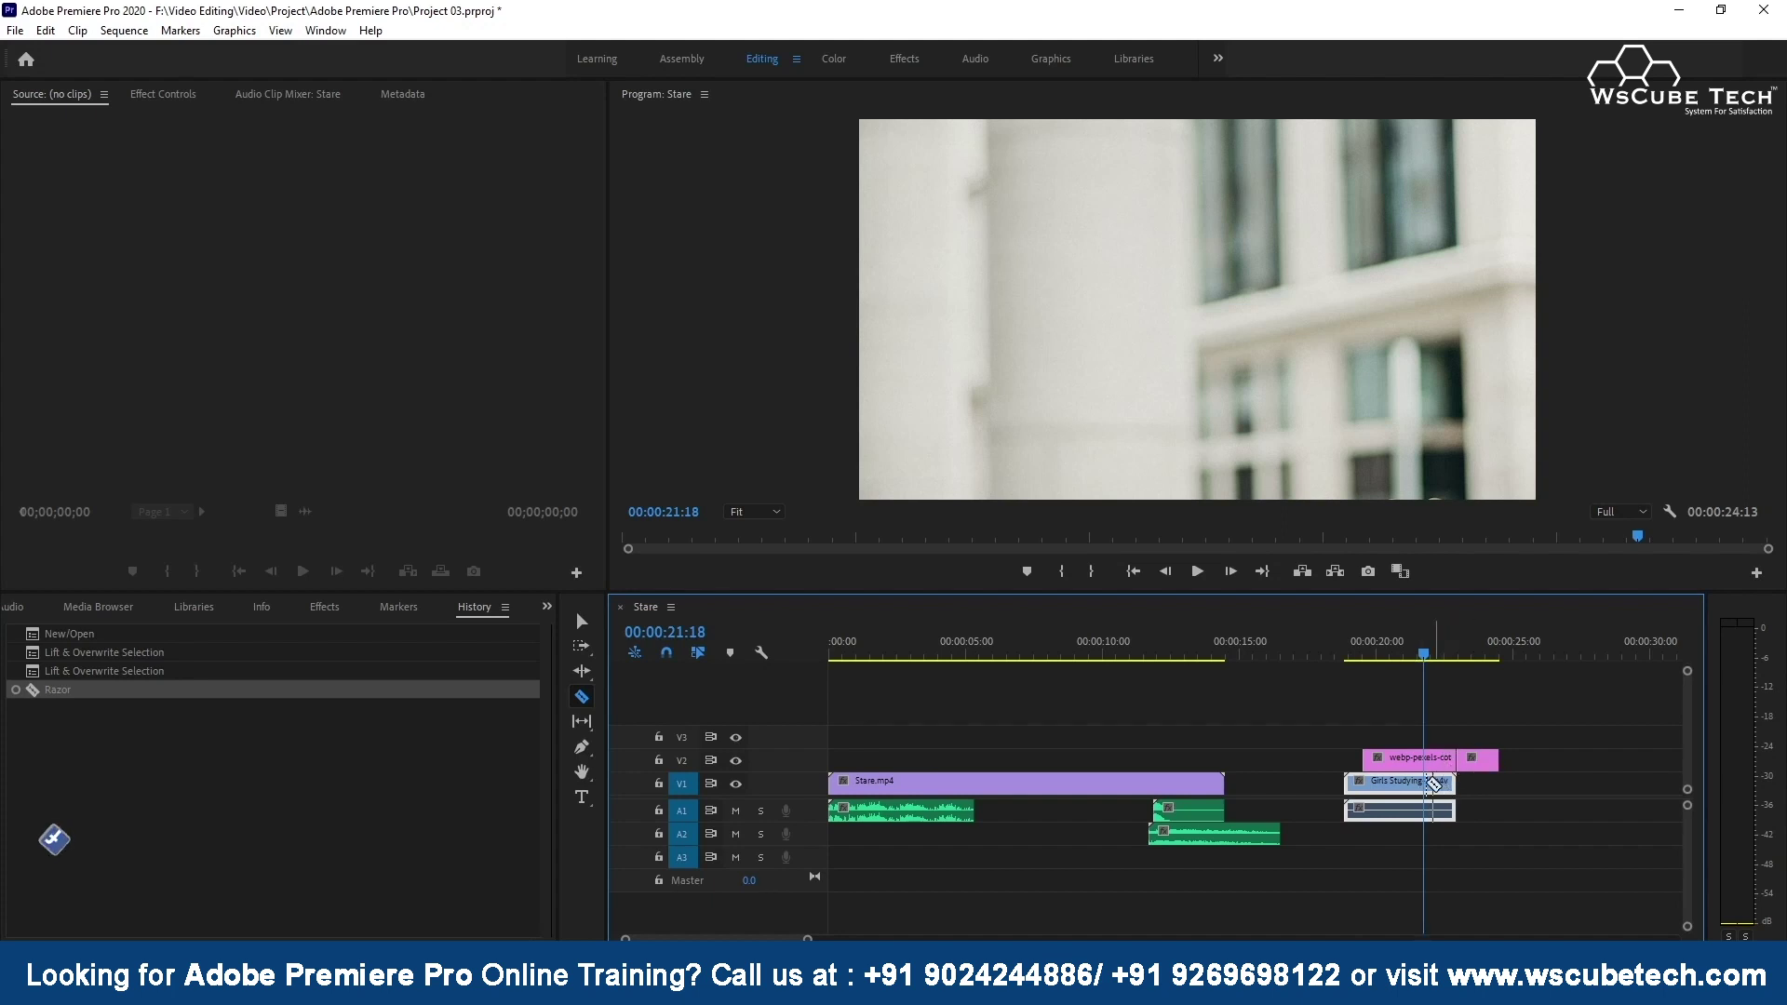
click(584, 617)
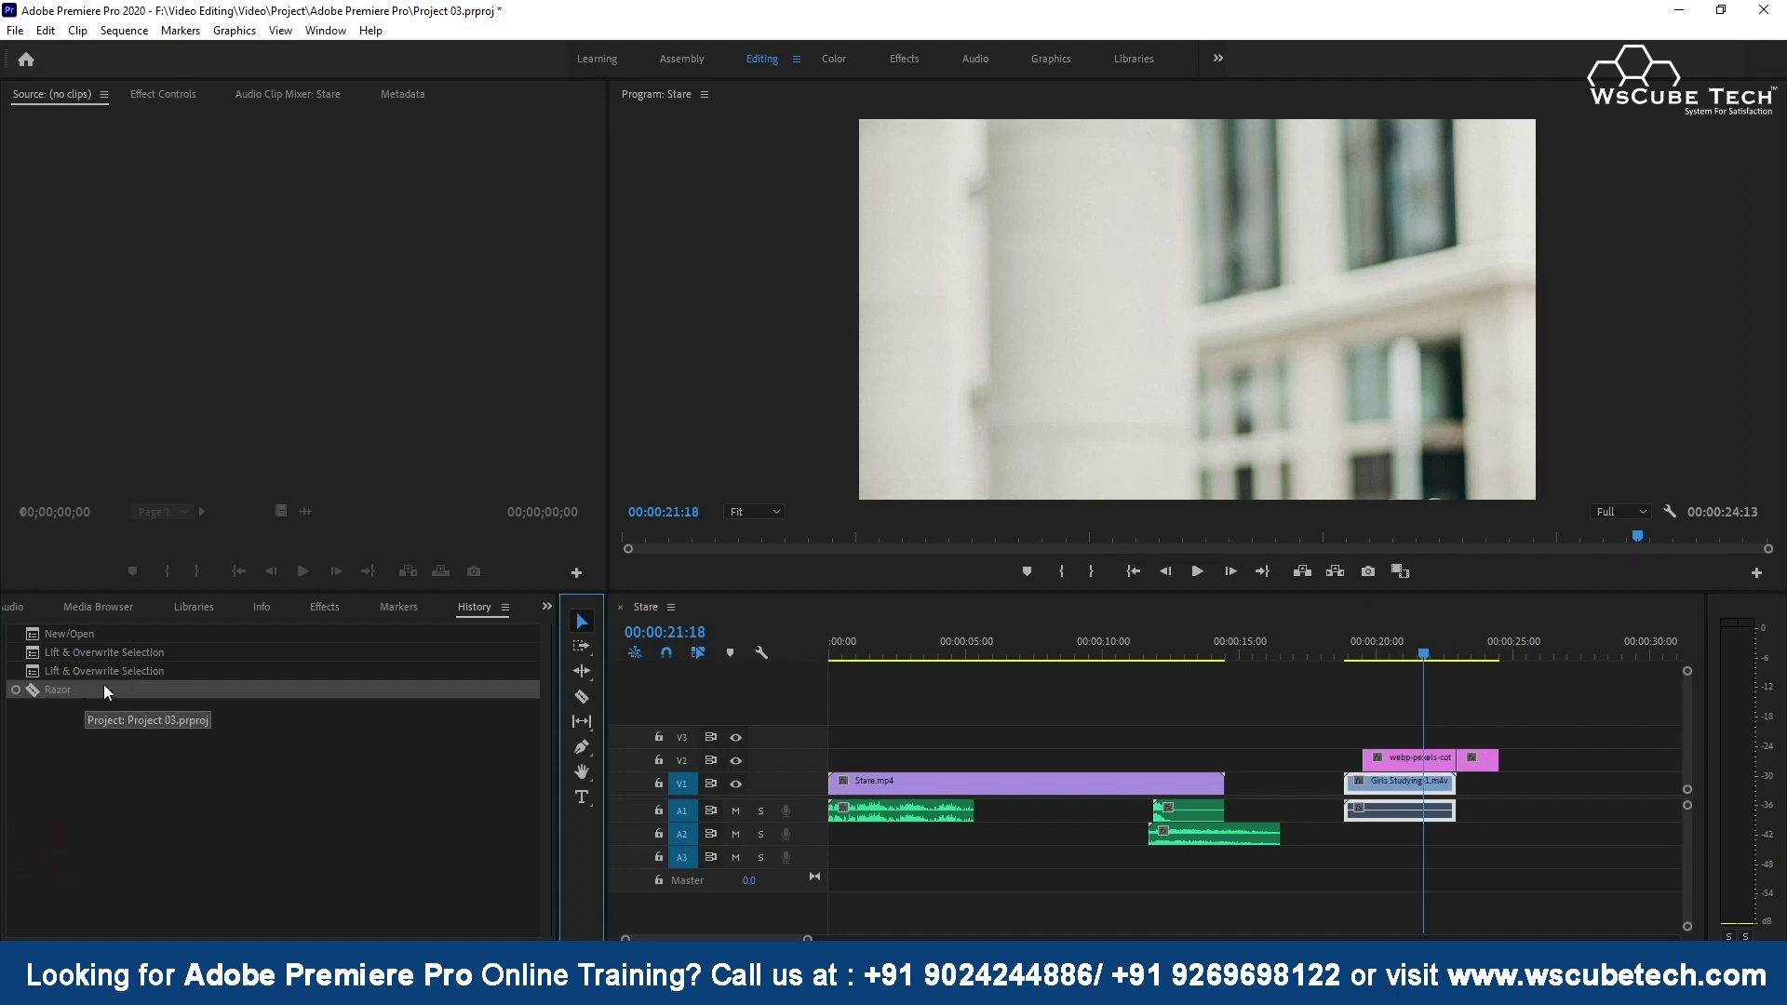
click(206, 672)
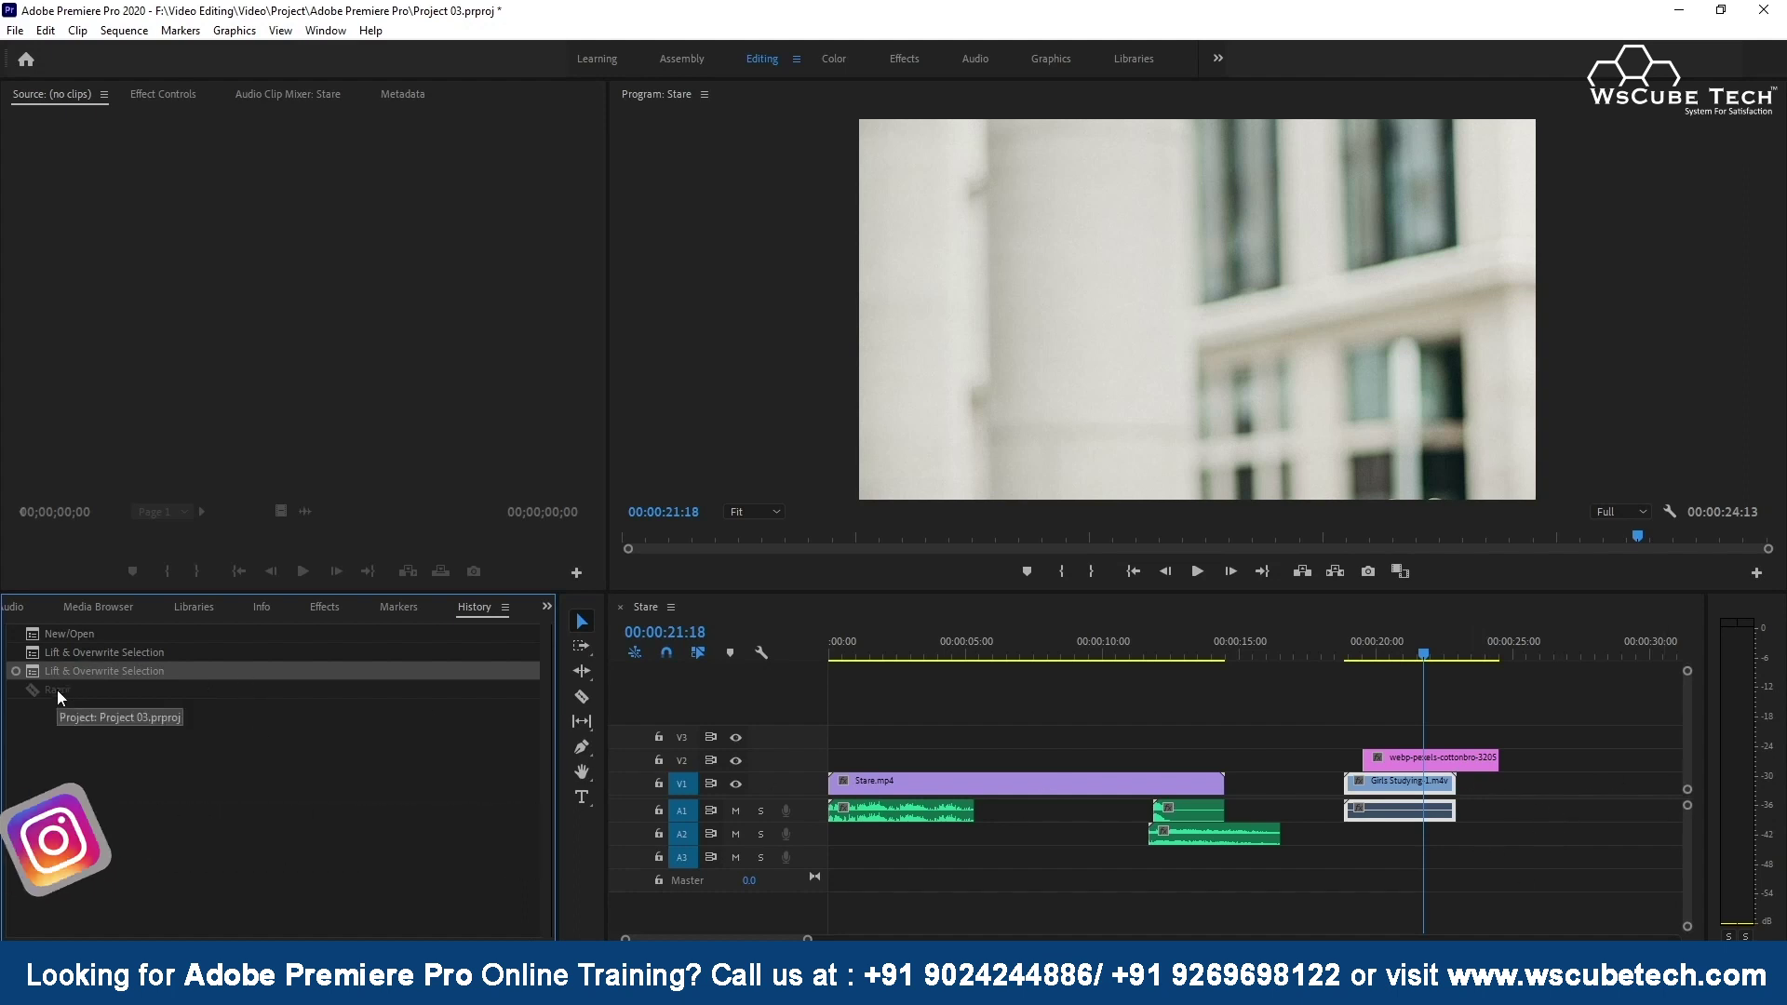
click(125, 687)
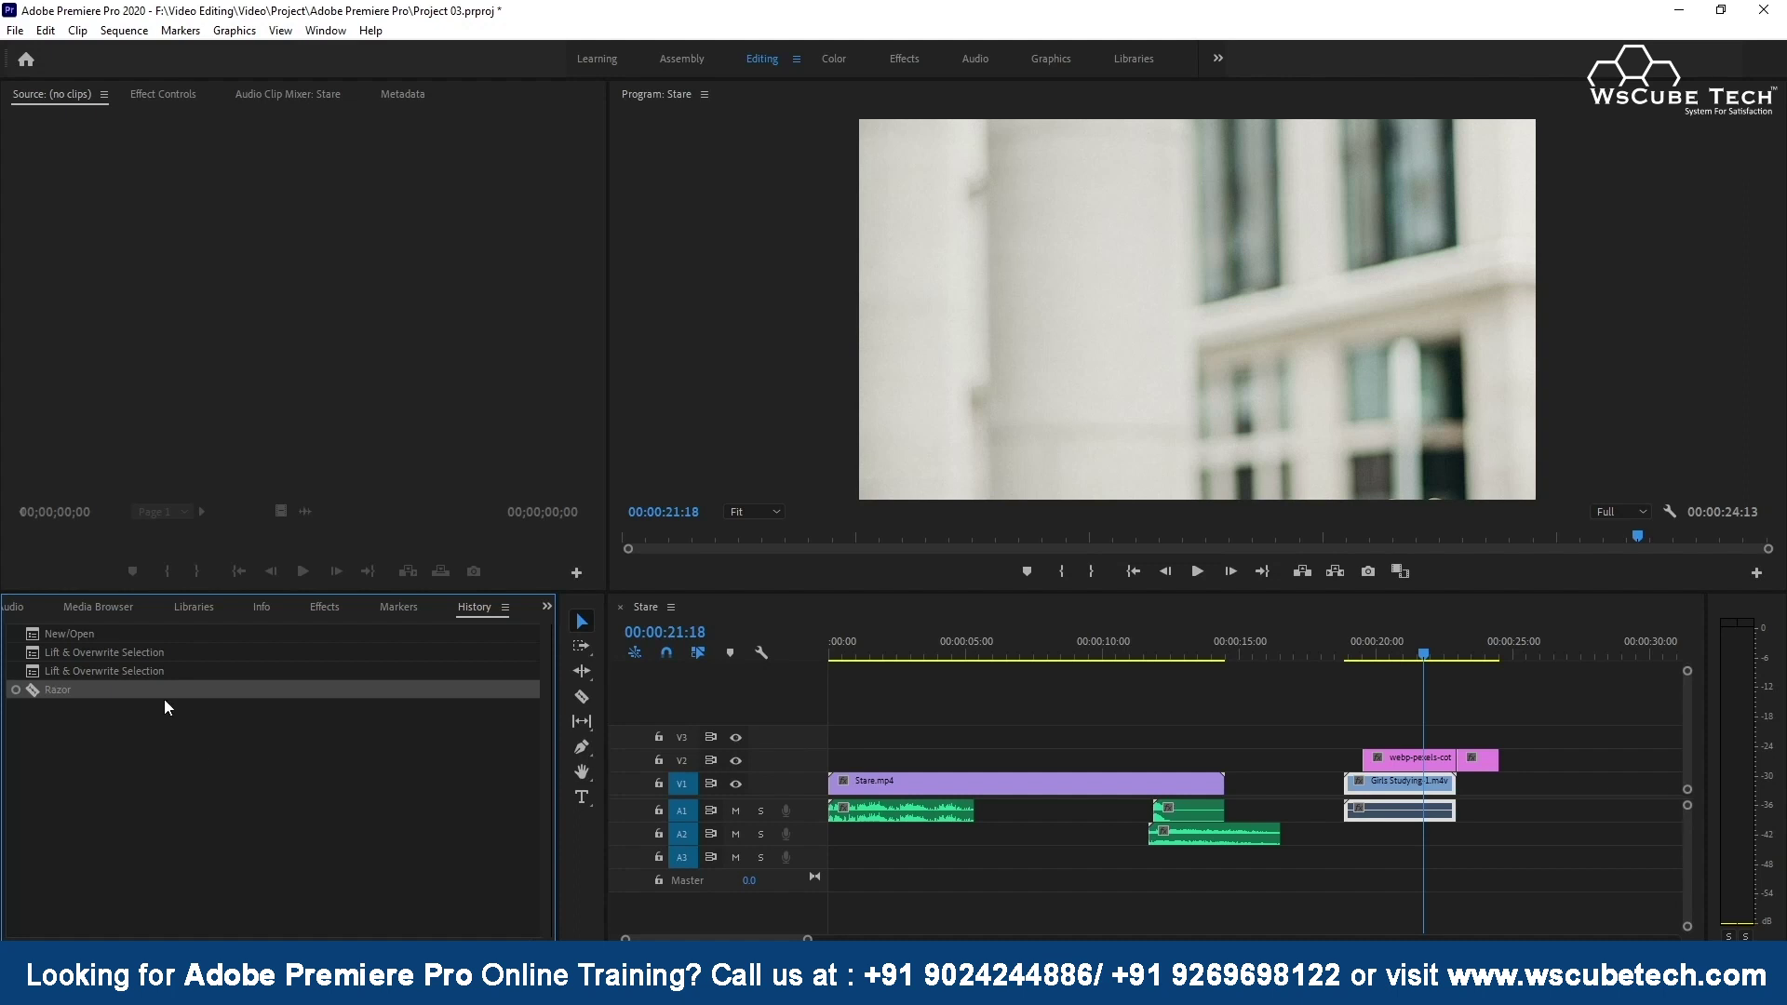
click(128, 634)
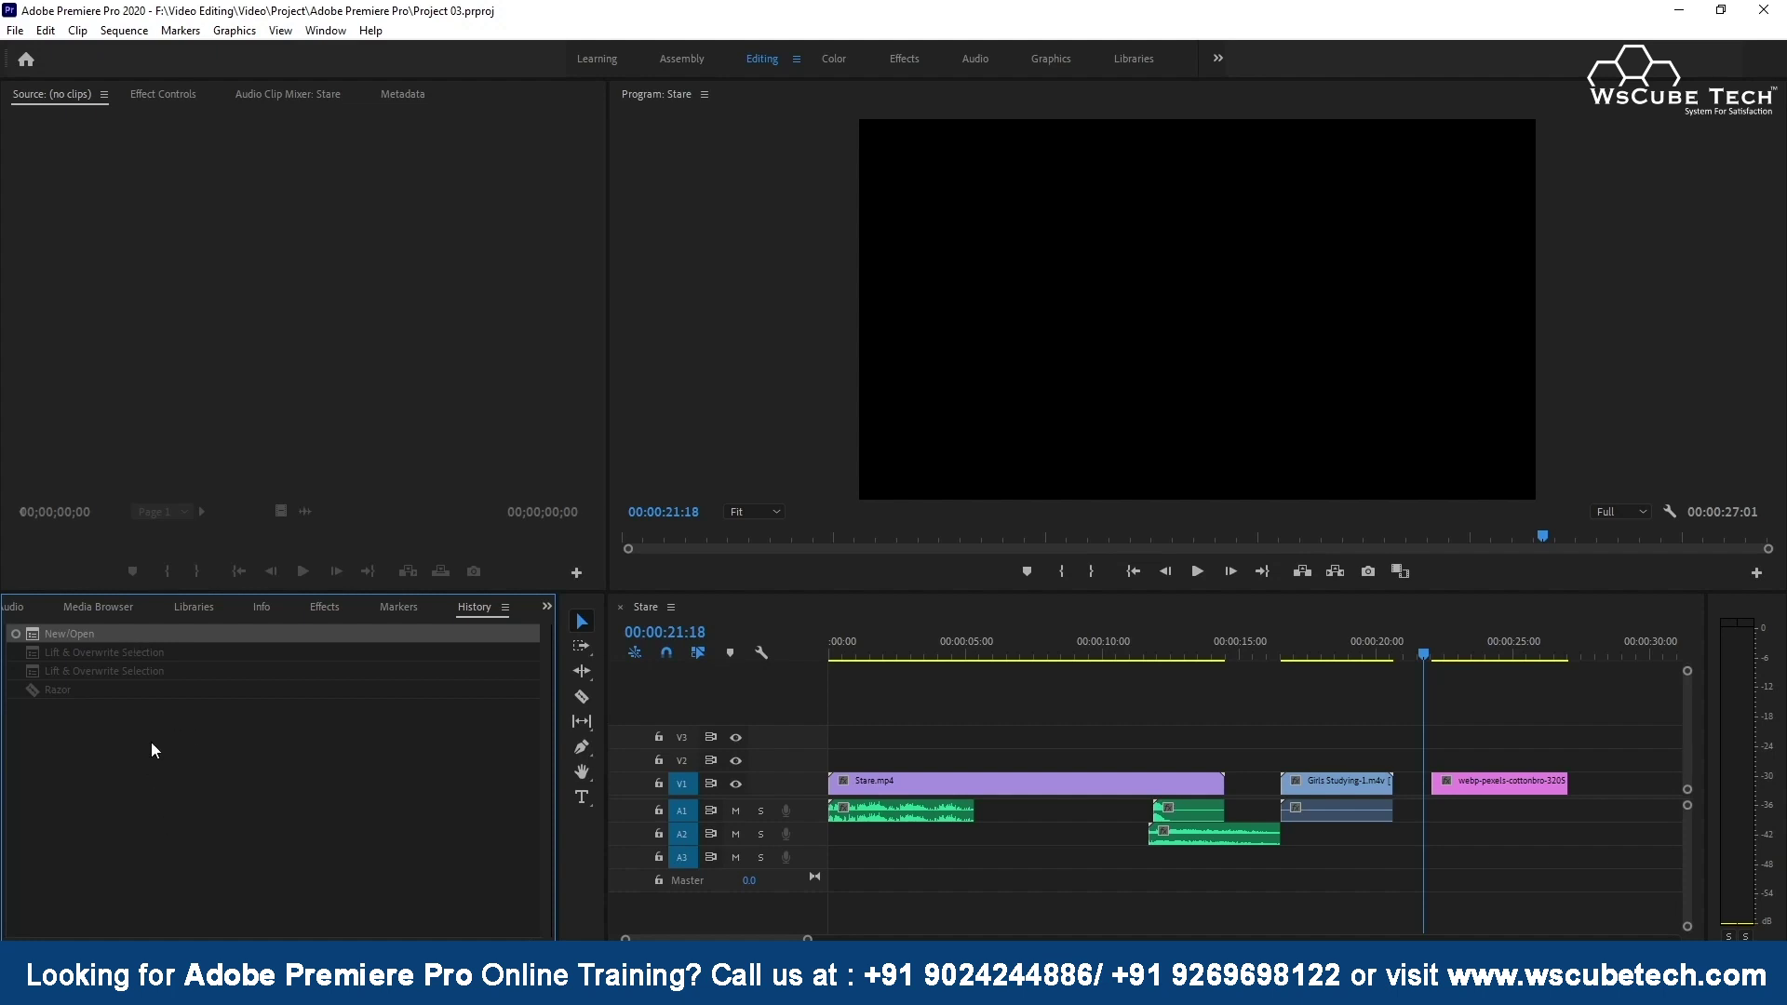
click(156, 689)
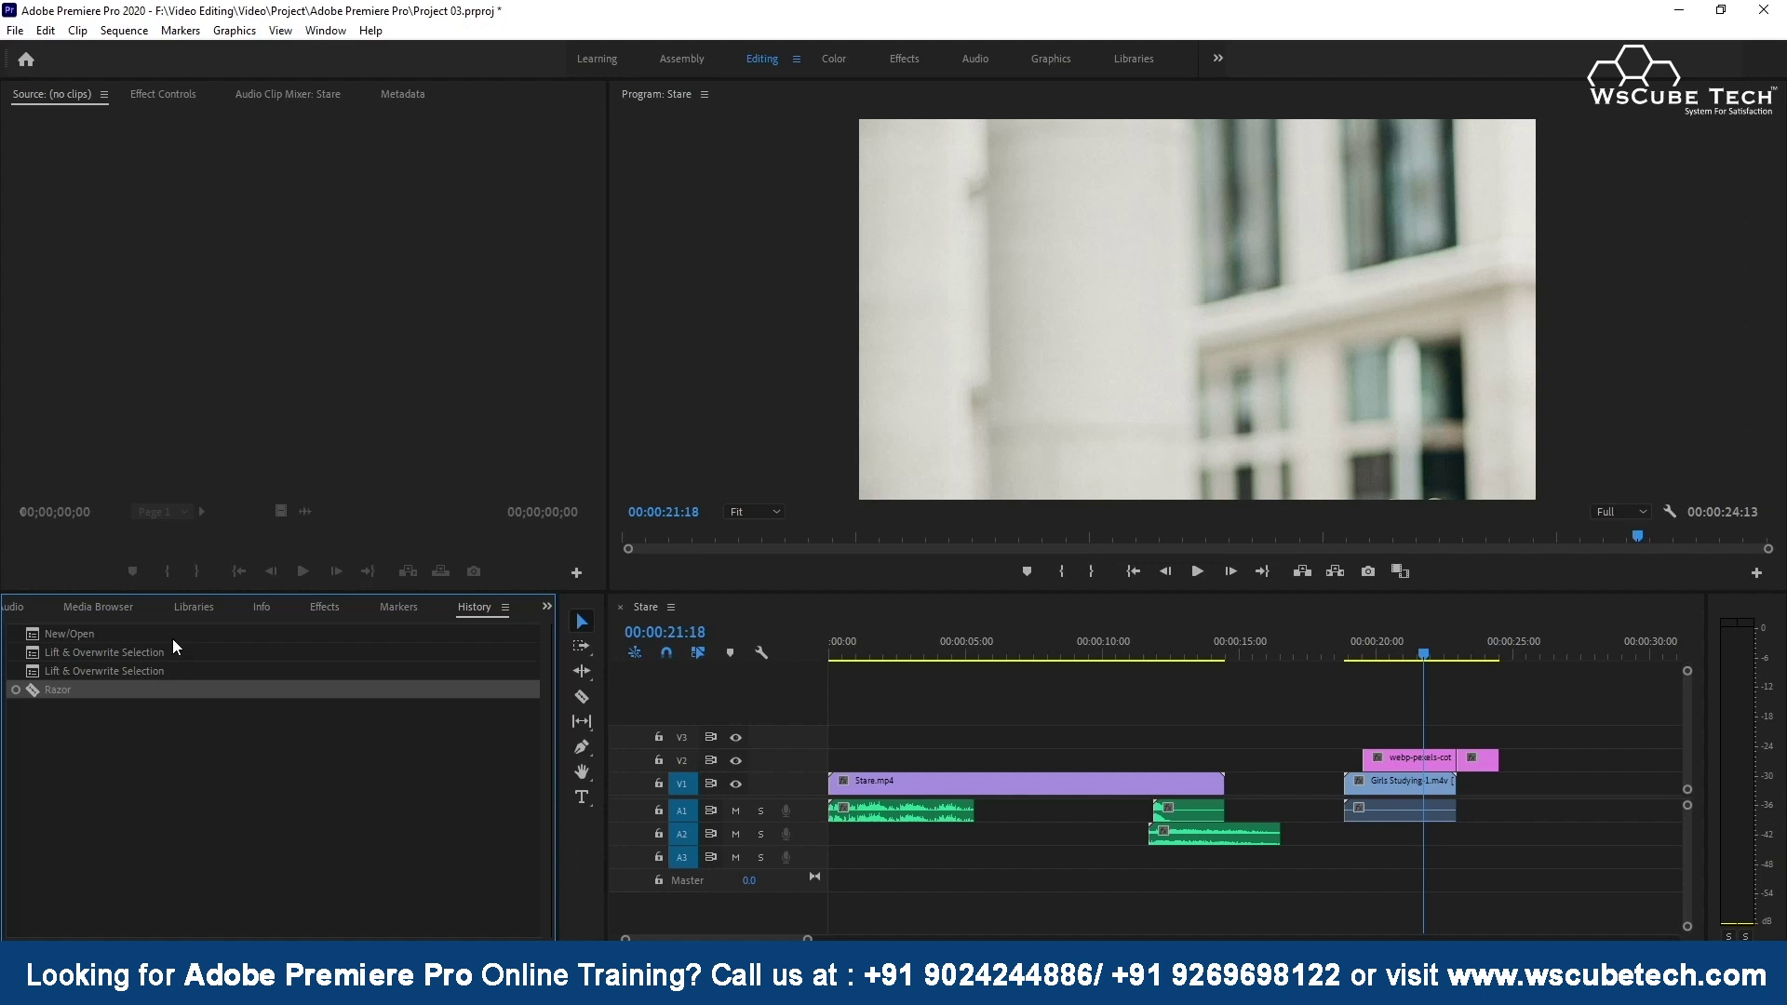
click(12, 31)
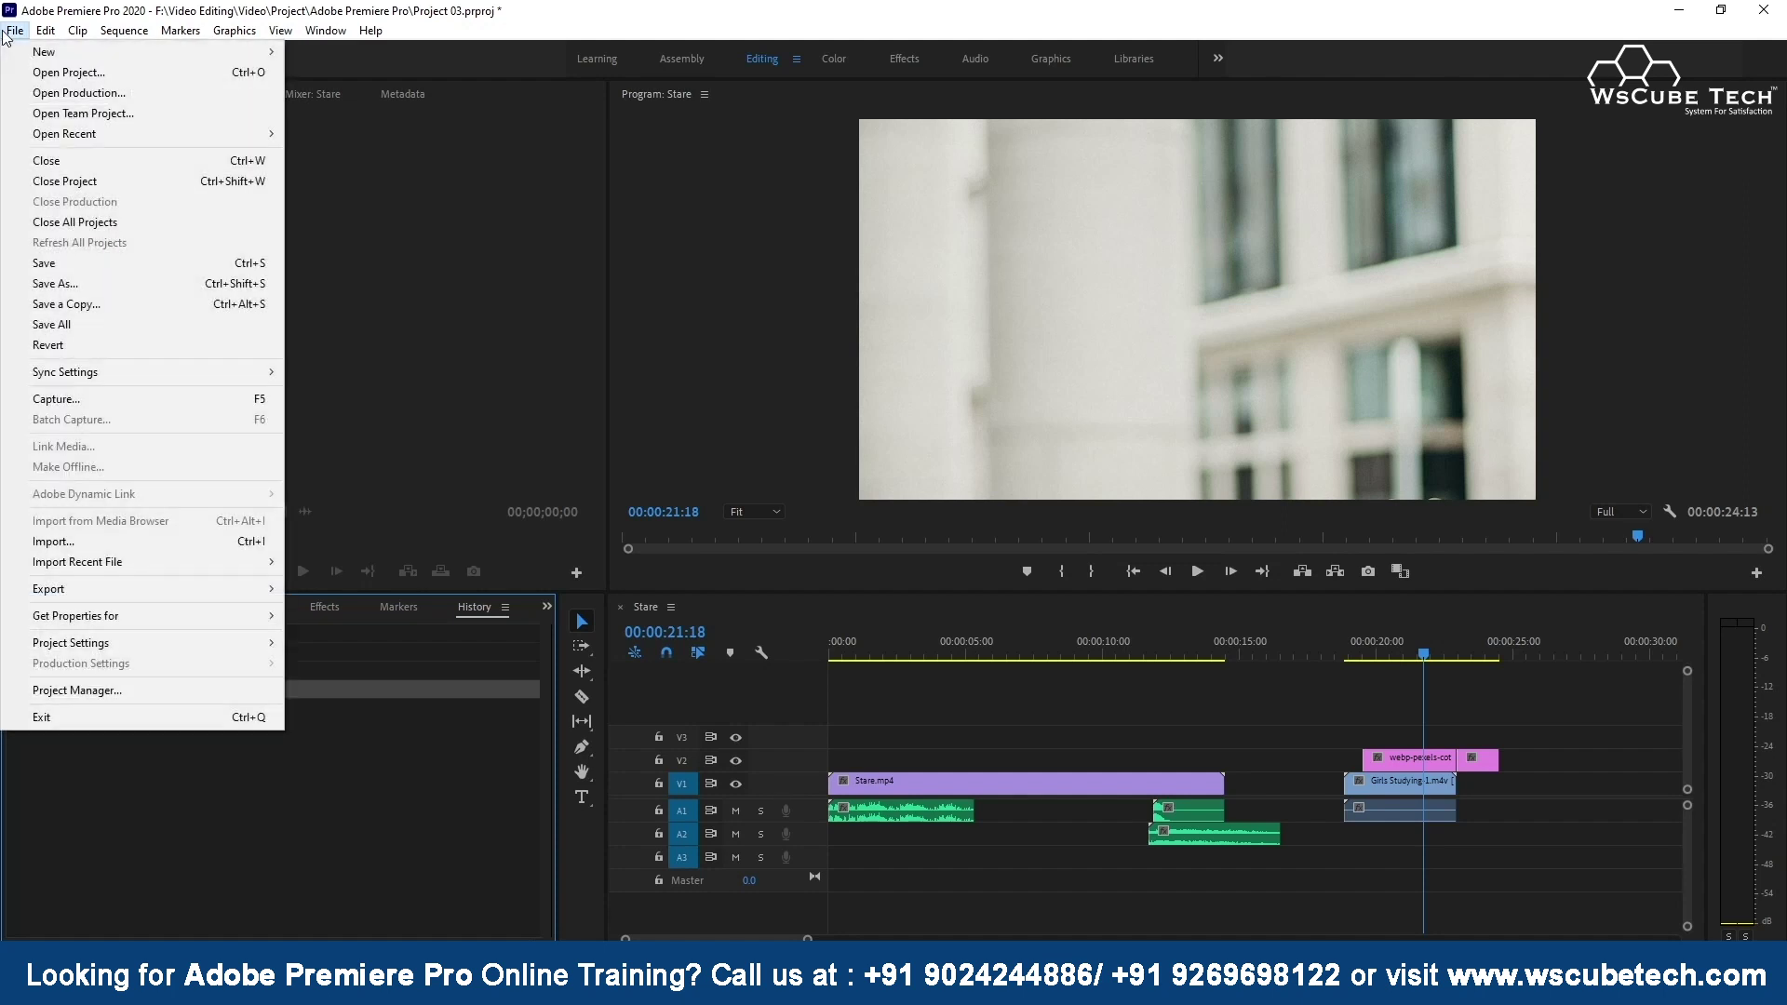
Revert Project 03 to its last save, confirming the unsaved changes are discarded.
click(101, 352)
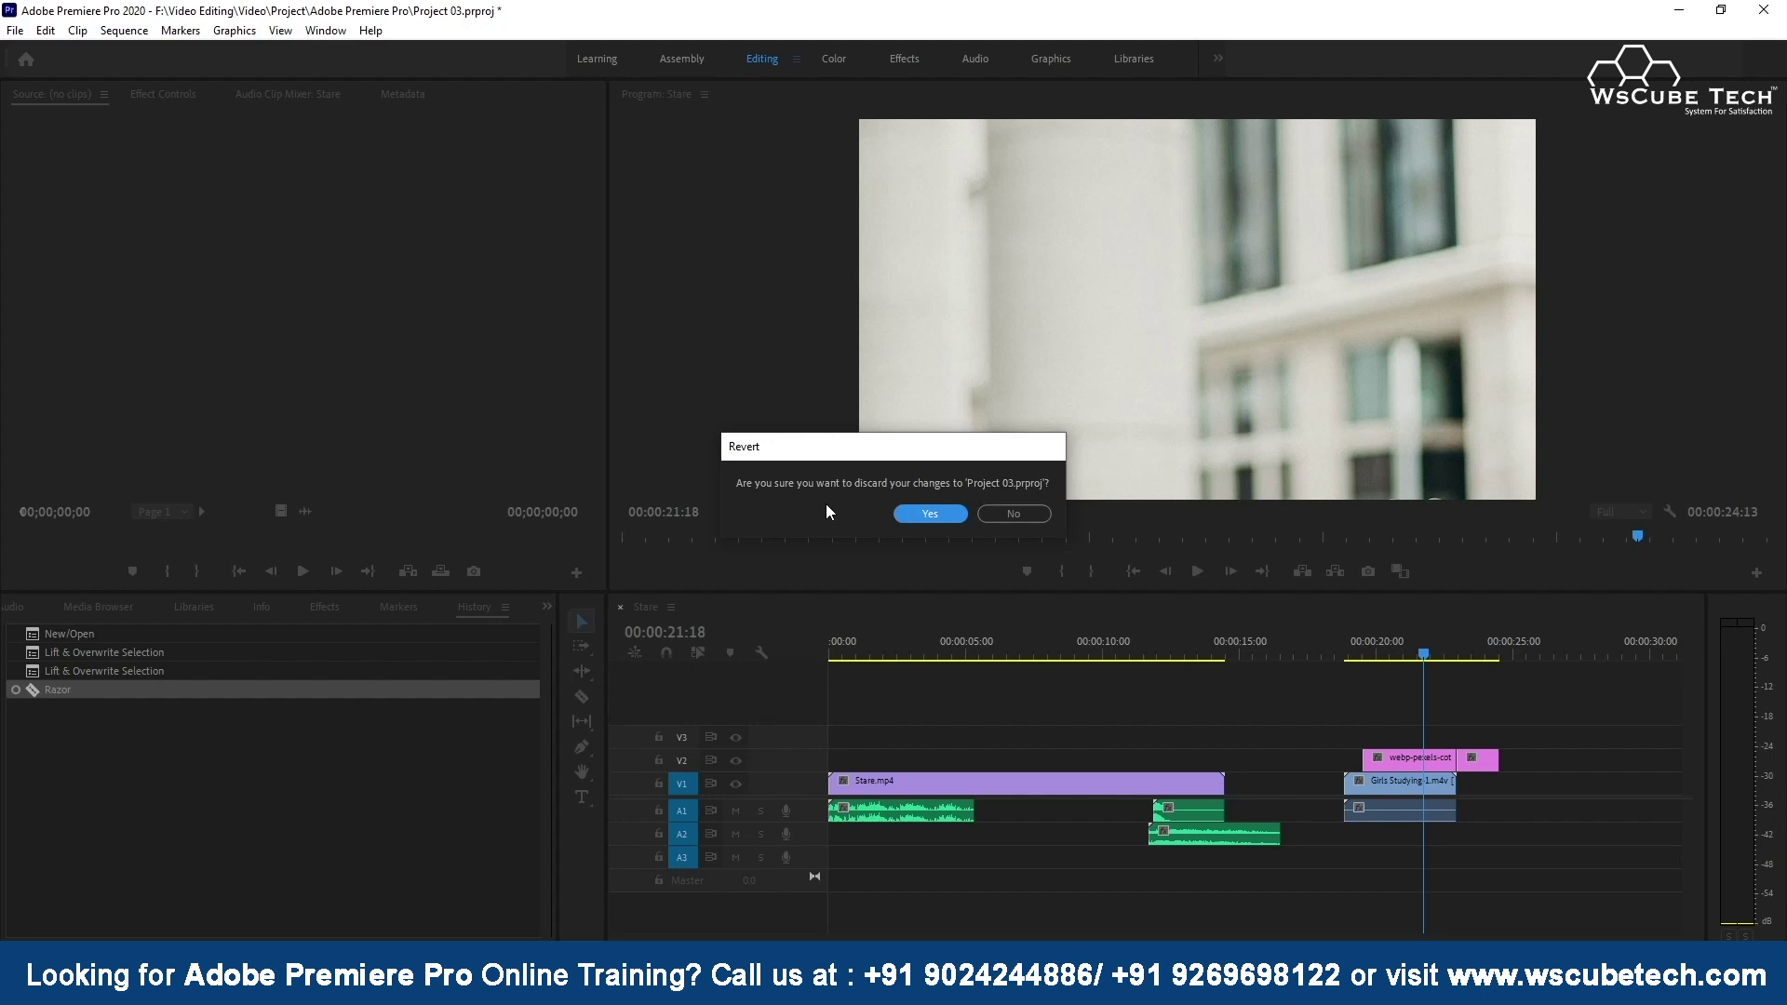
click(931, 515)
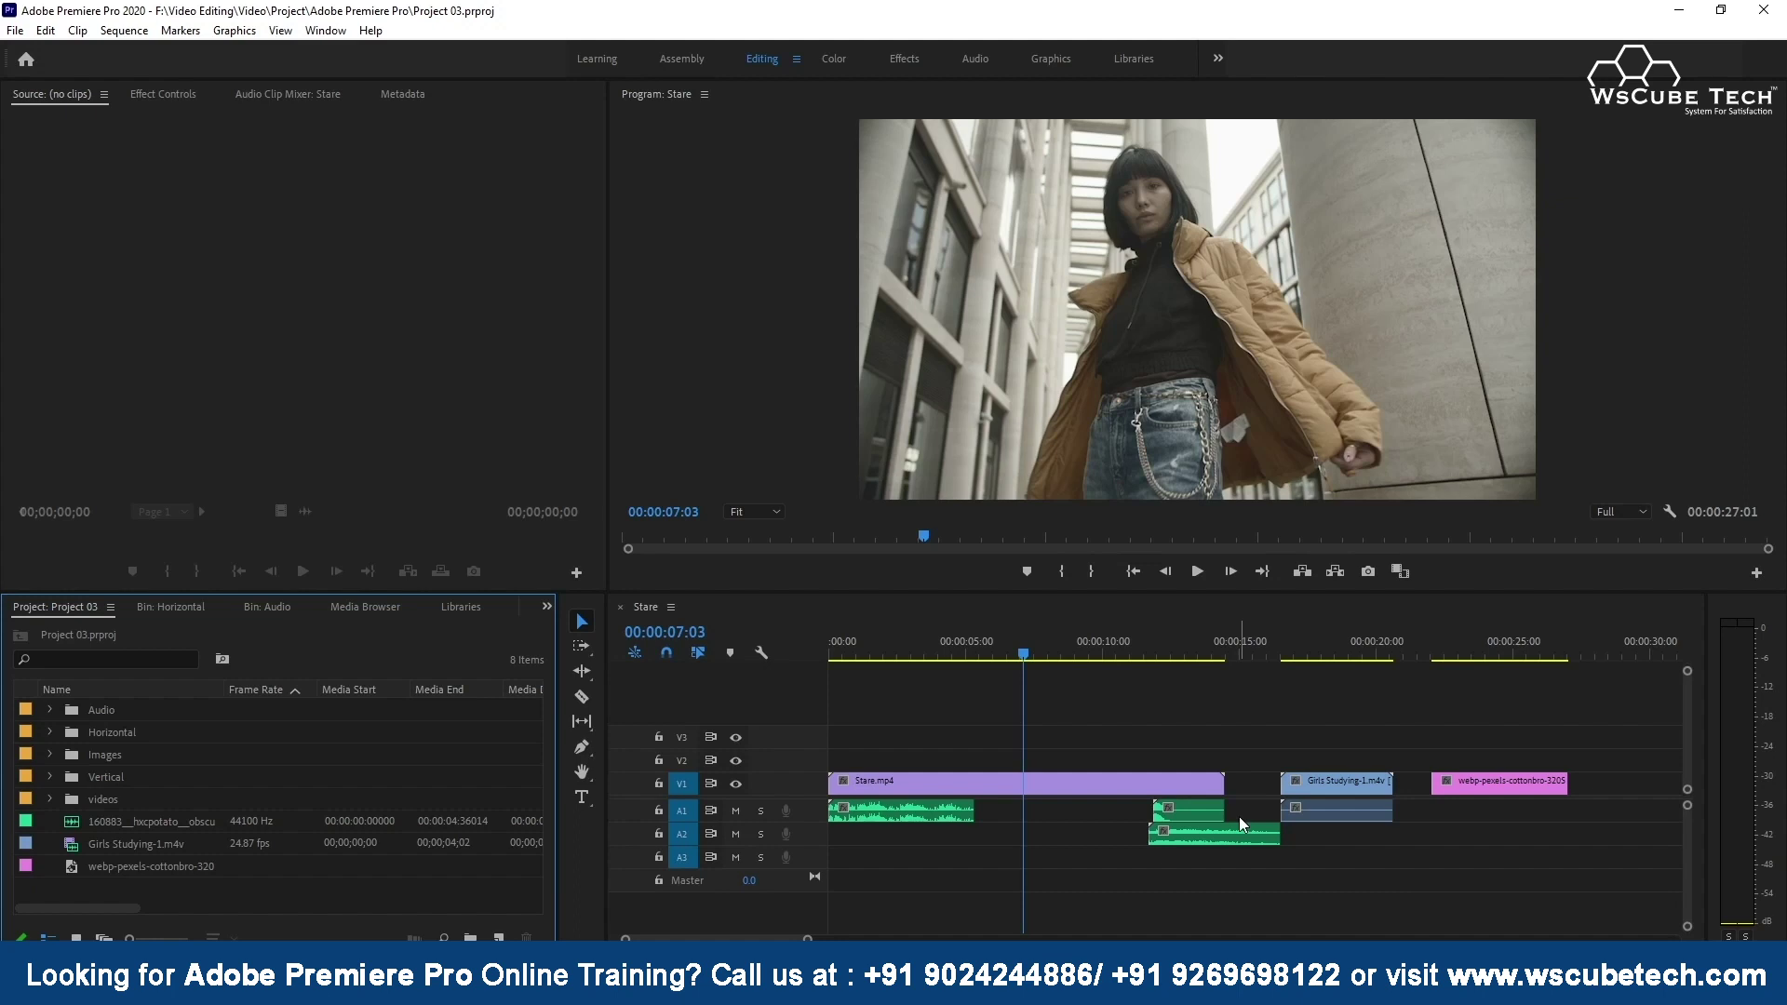
Scroll the bottom-left panel tabs to show History, now listing only New/Open.
scroll(448, 613, down, 3)
scroll(448, 611, down, 1)
scroll(448, 609, down, 2)
scroll(448, 610, down, 2)
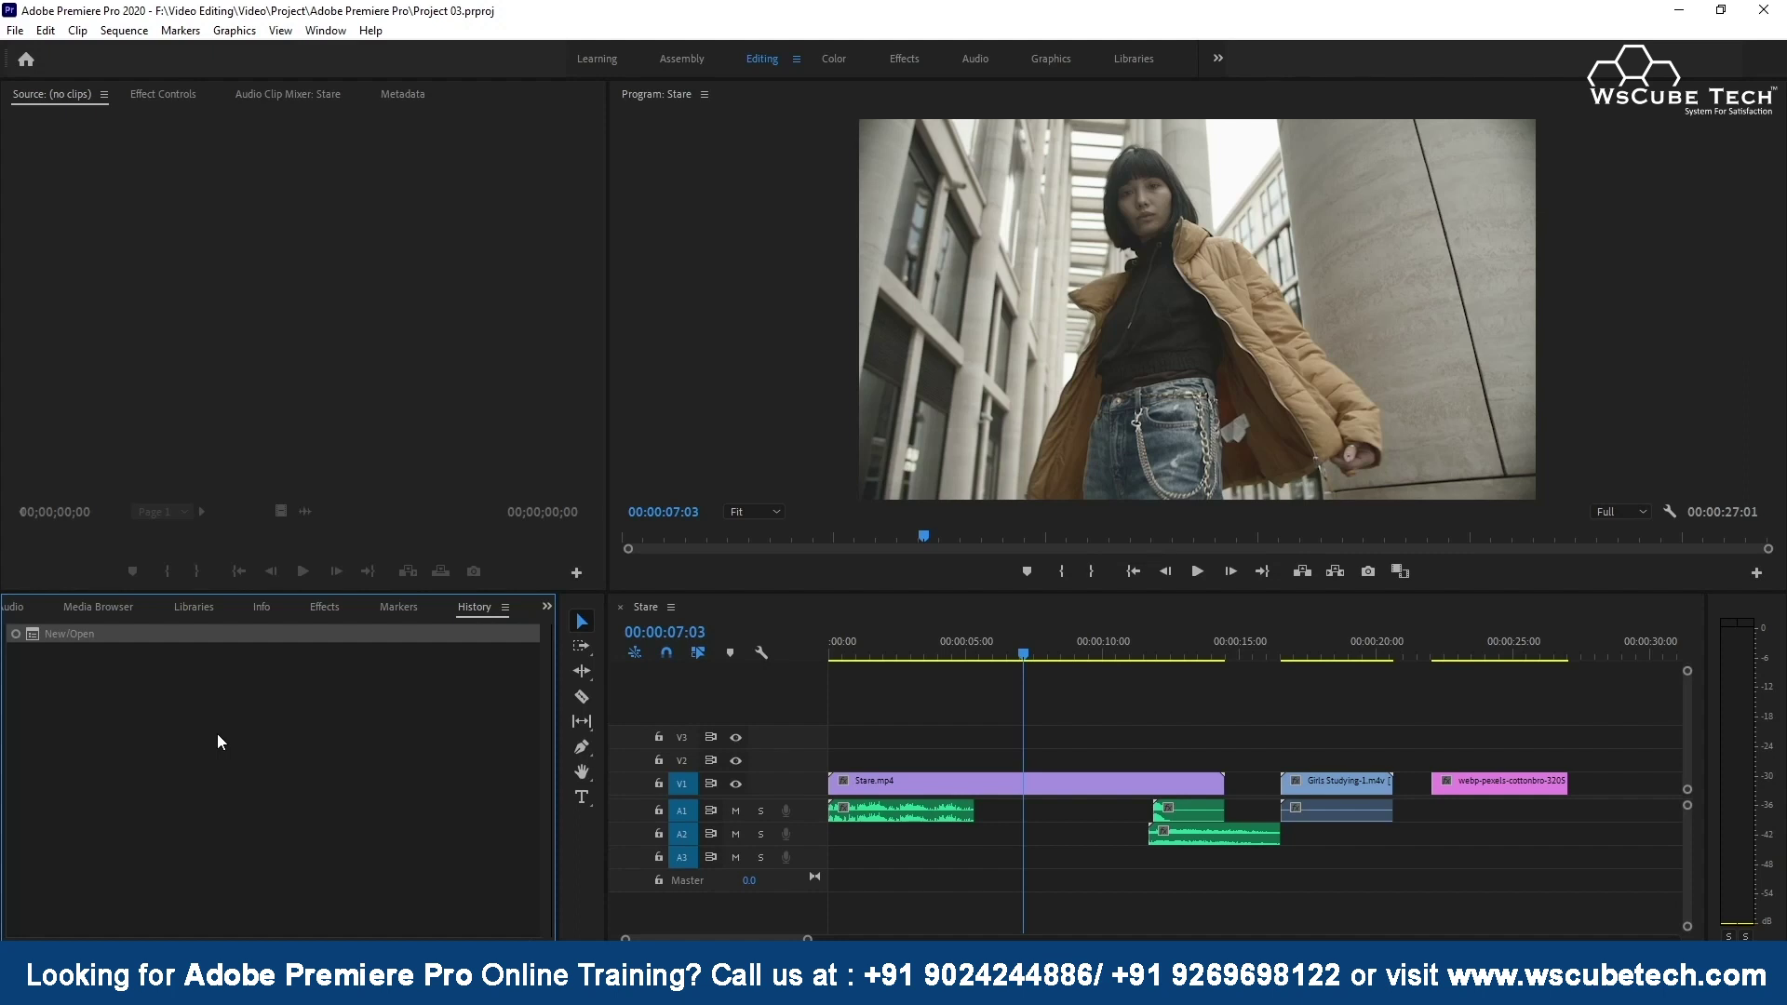
Open an empty Events panel as a floating window from the Window menu.
click(325, 31)
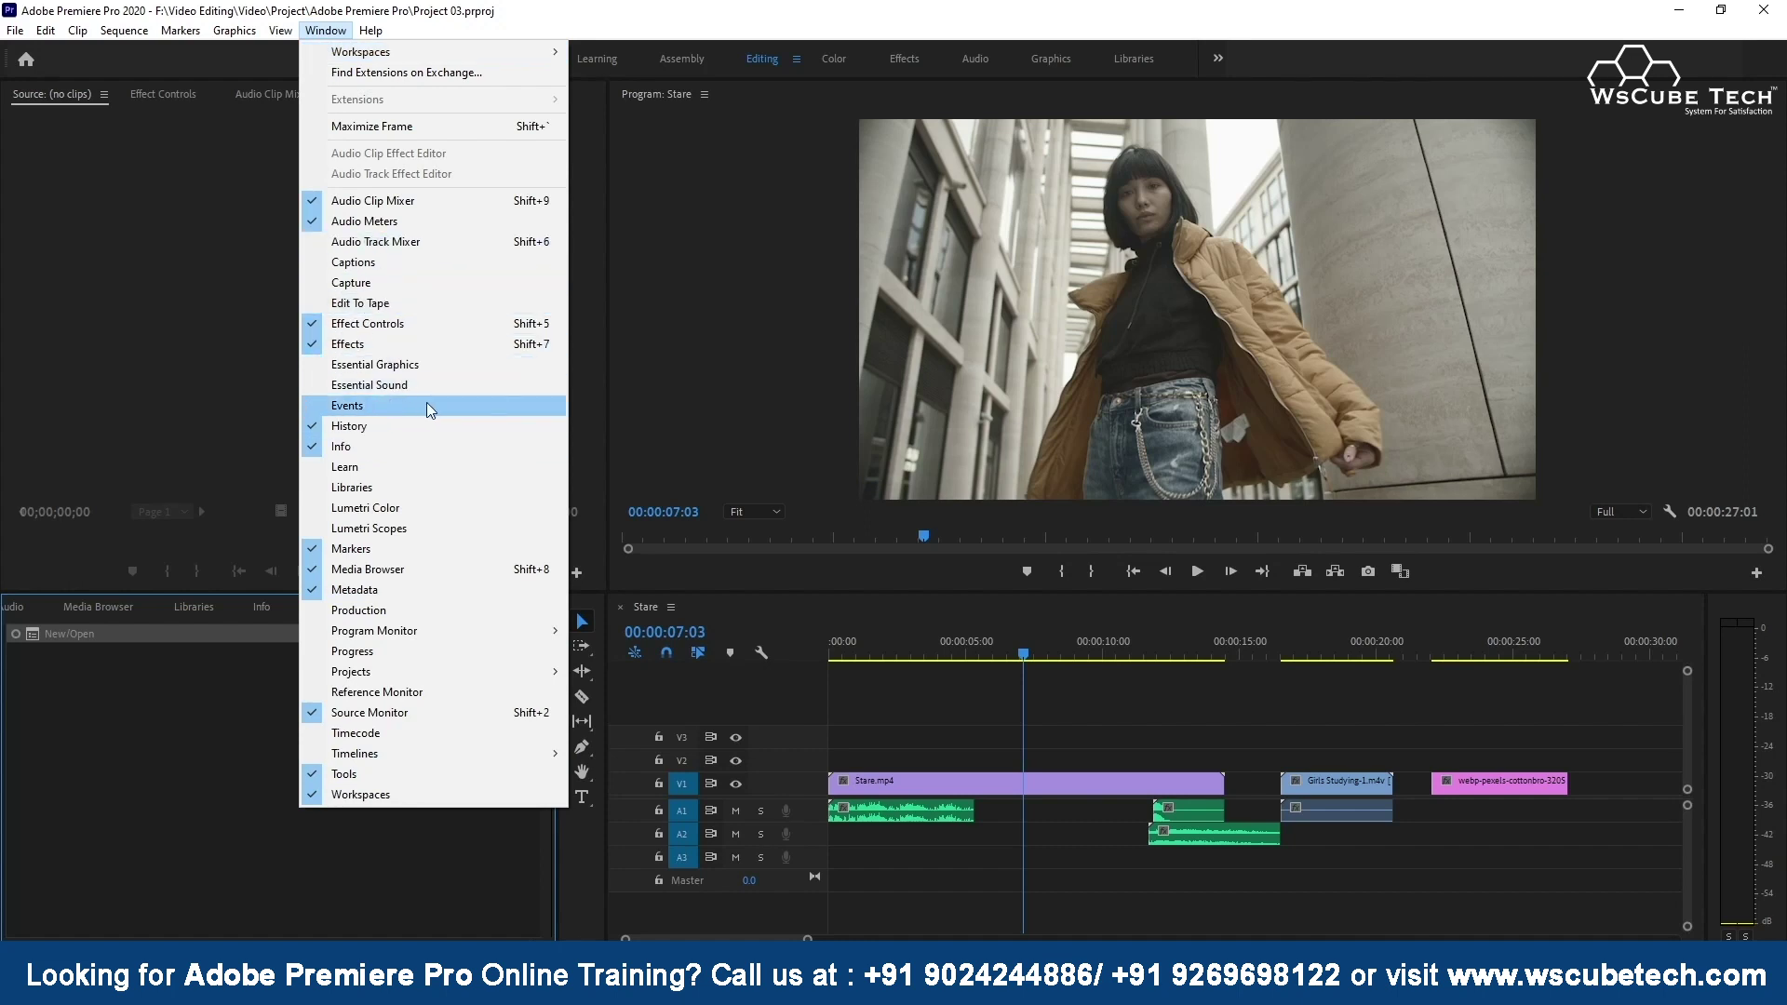
click(428, 409)
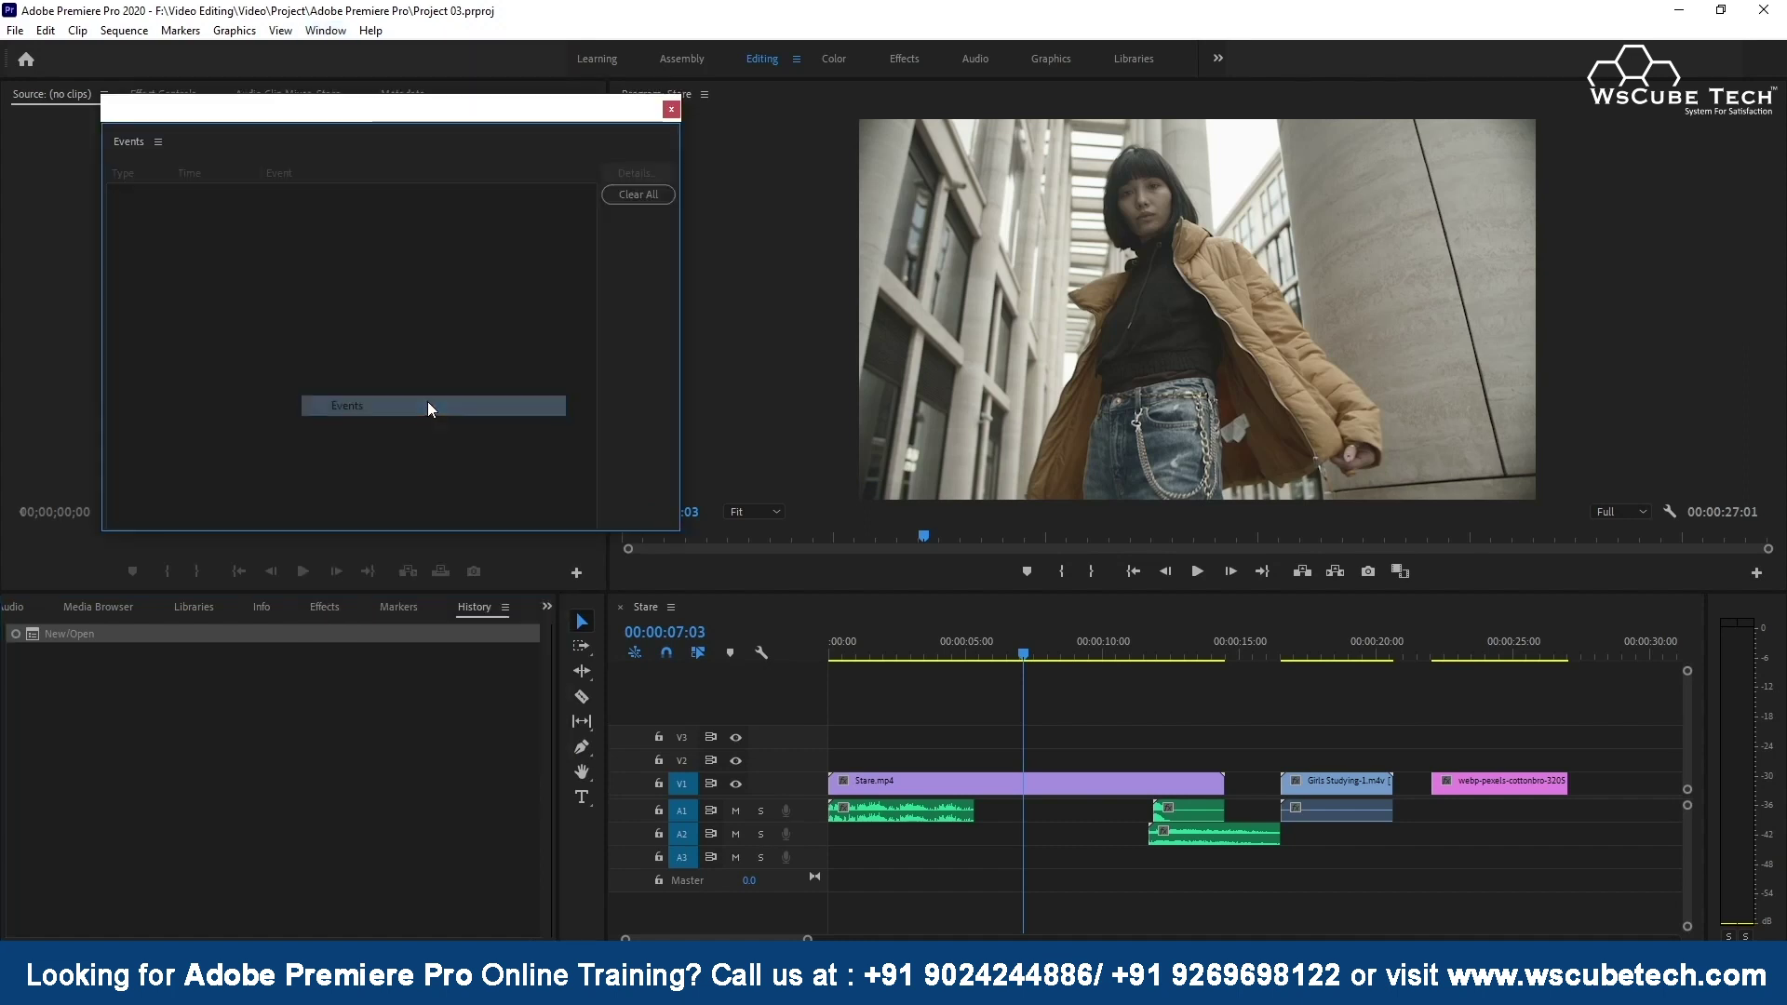